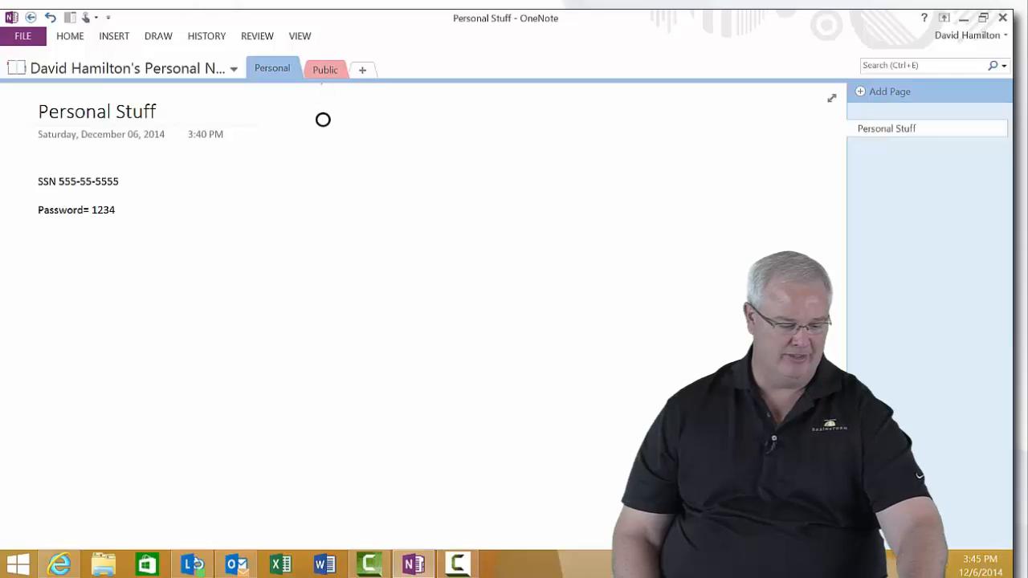
From the Public section, start sharing the notebook by choosing Shared Documents on the Contoso site as its new location
click(325, 66)
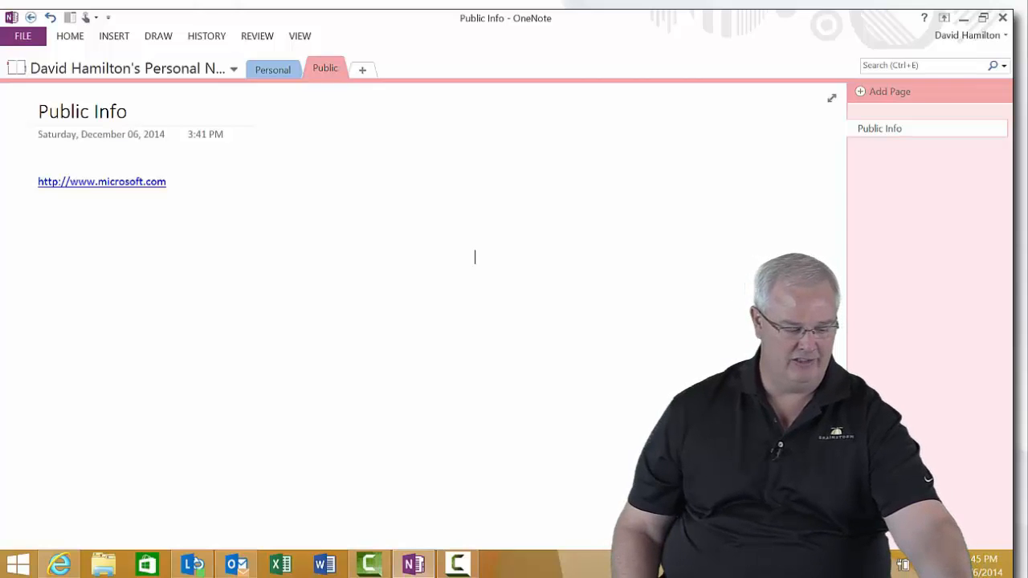
key(alt+f)
click(32, 170)
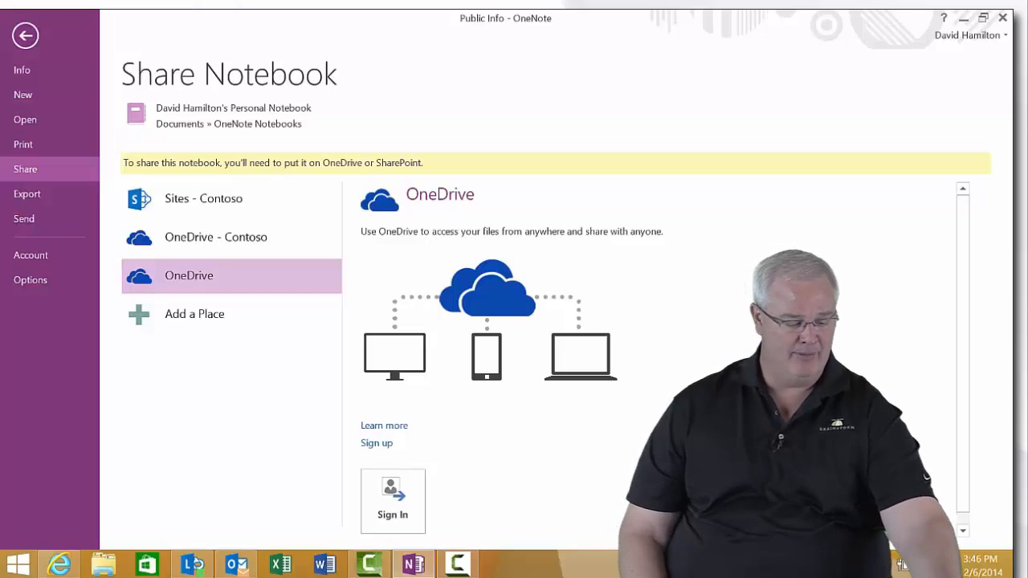
click(231, 199)
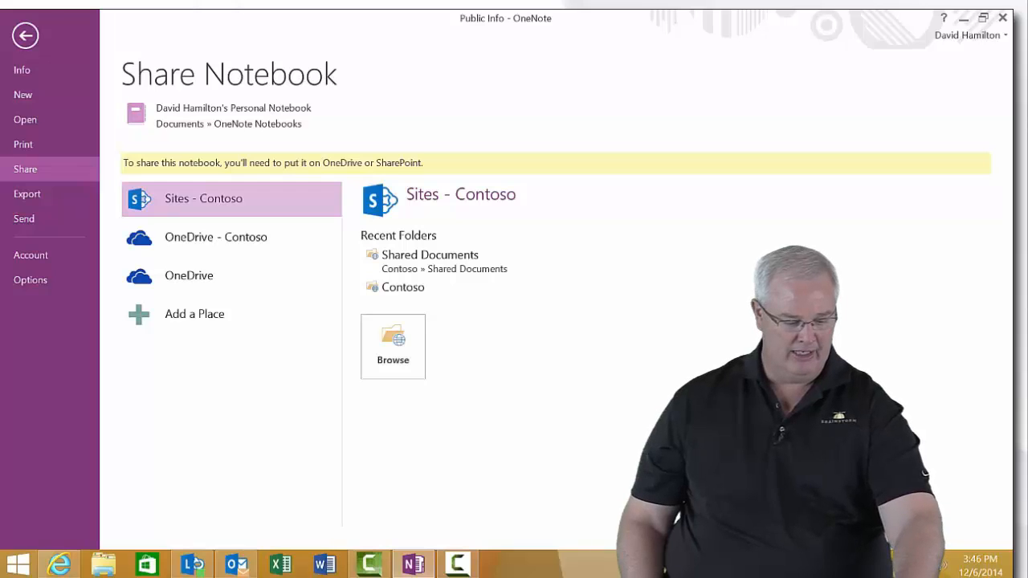
click(430, 261)
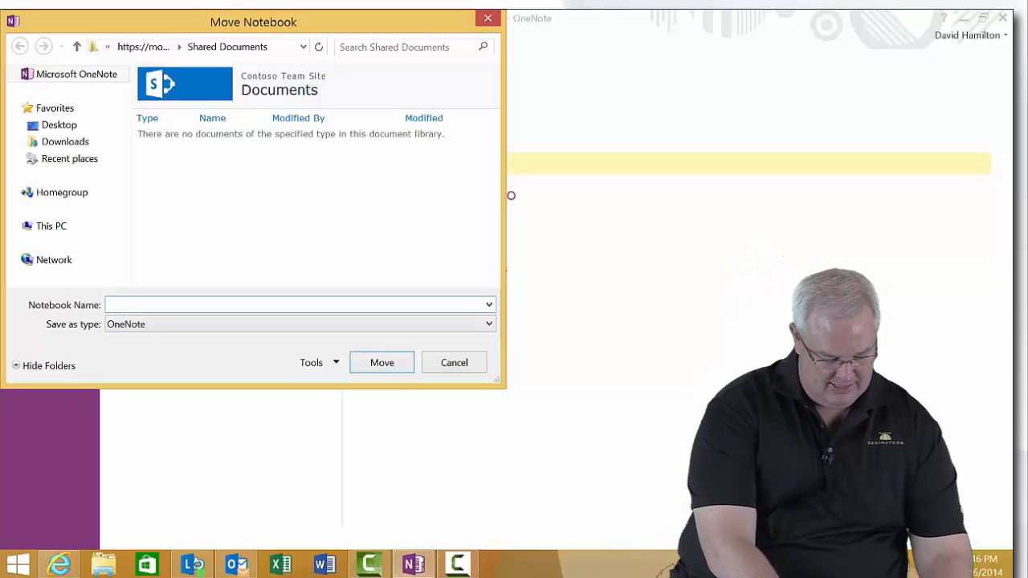
Name the notebook with the owner's first name followed by "Public data" and move it to the Shared Documents library
text(Davids )
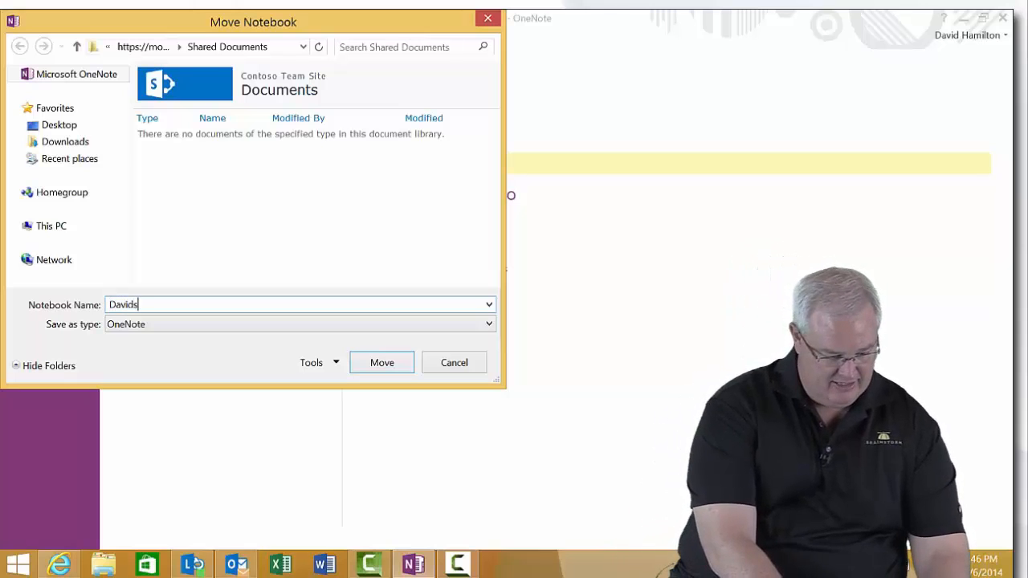
text(Pu)
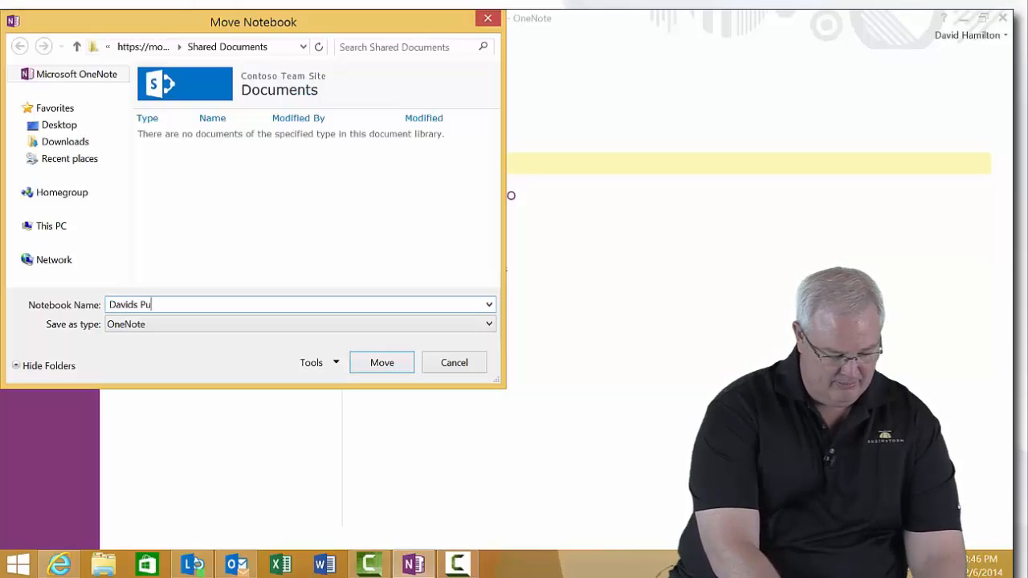
text(blic N)
key(BackSpace)
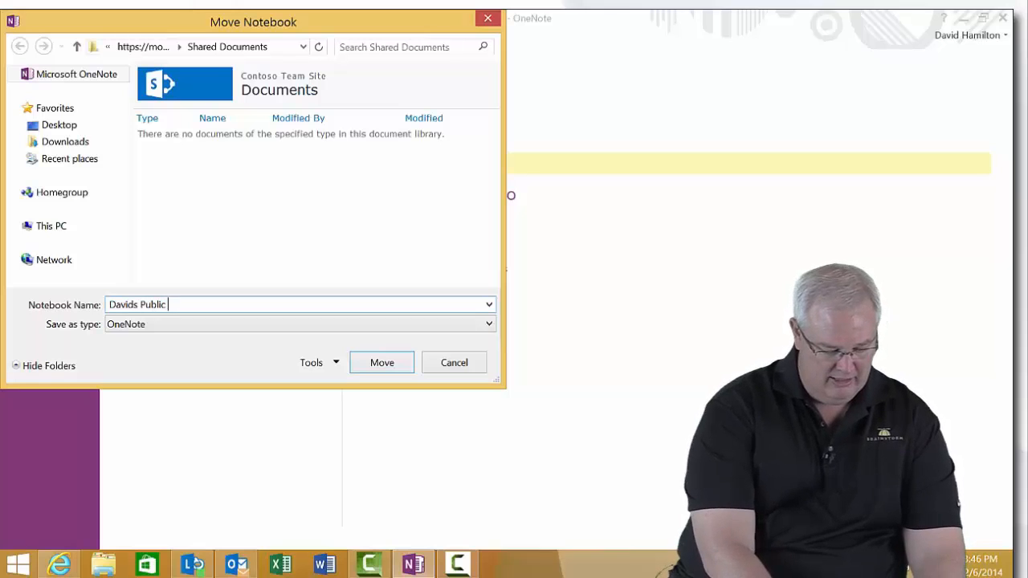
text(data)
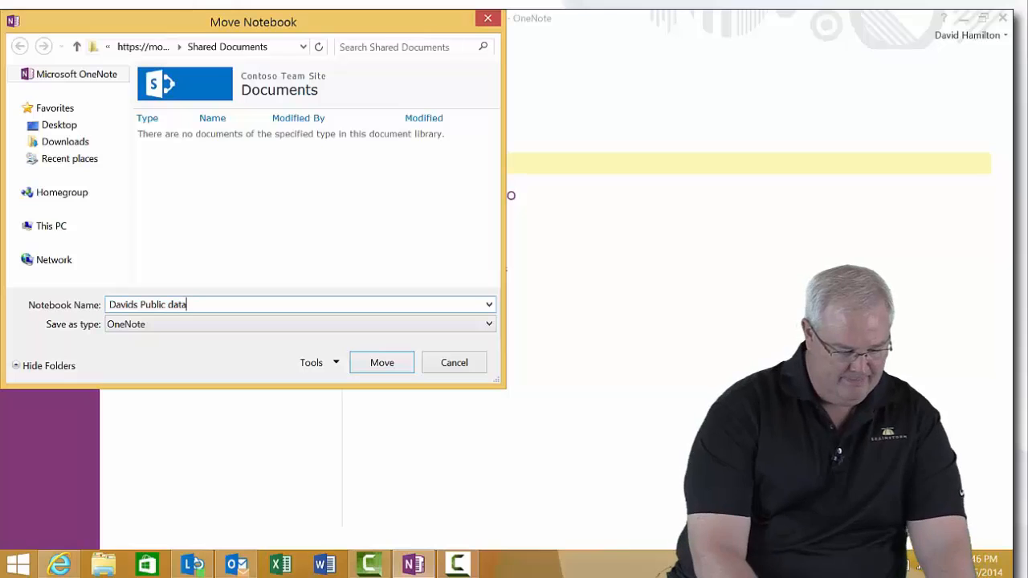
key(Return)
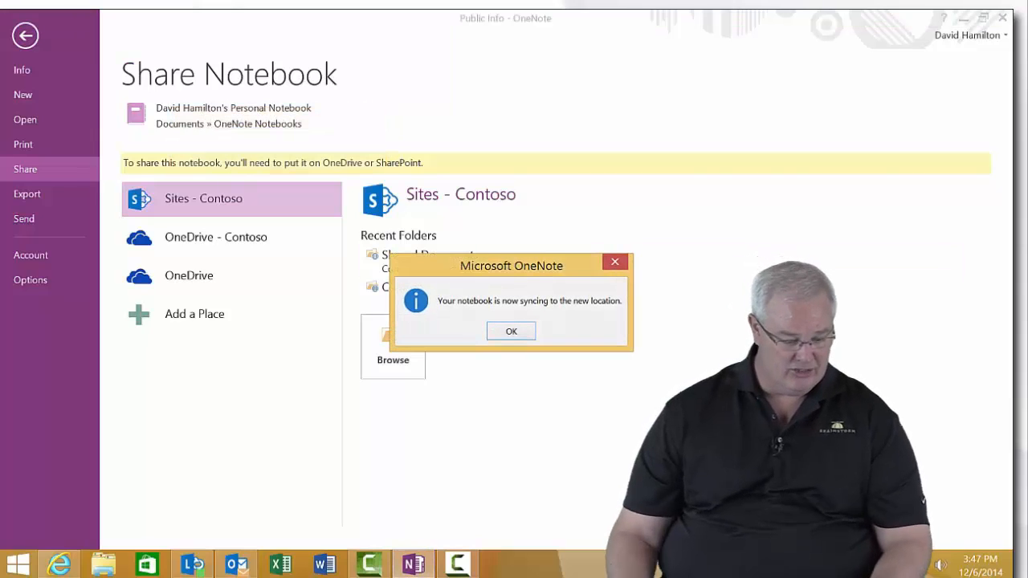
key(Return)
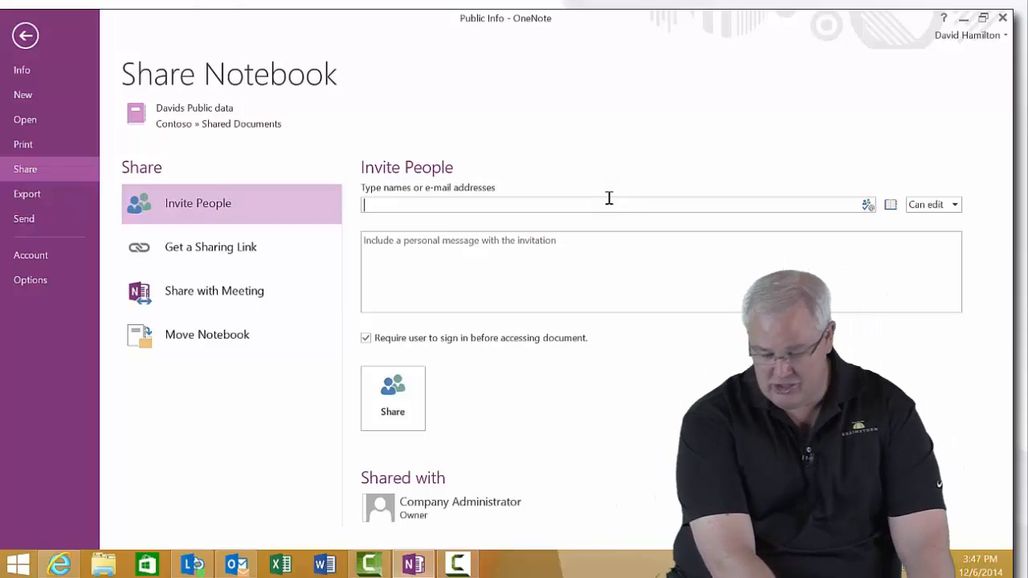
Invite a colleague from the directory to the notebook with Can edit permission and the message "Check this out"
text(alan)
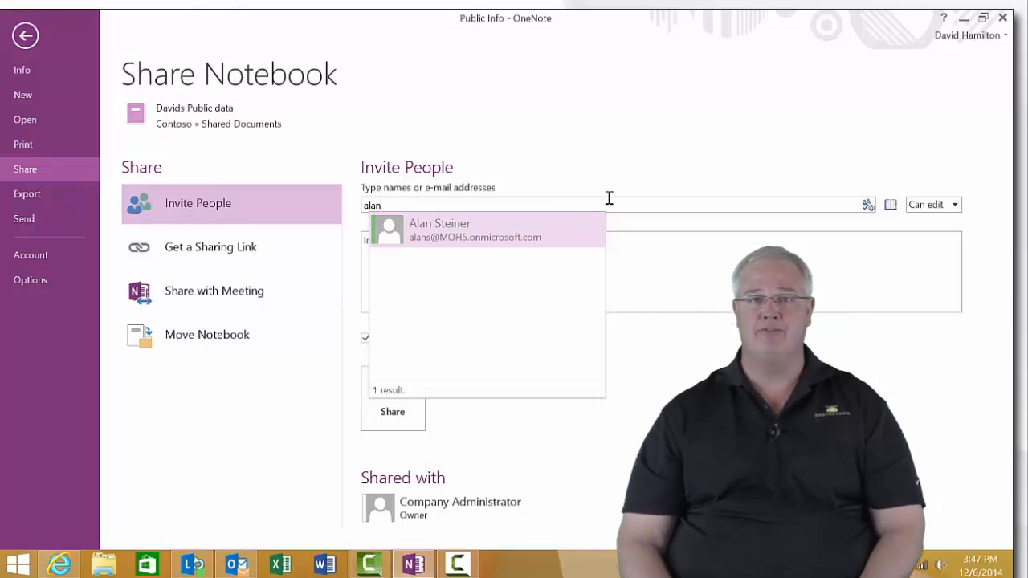
click(478, 234)
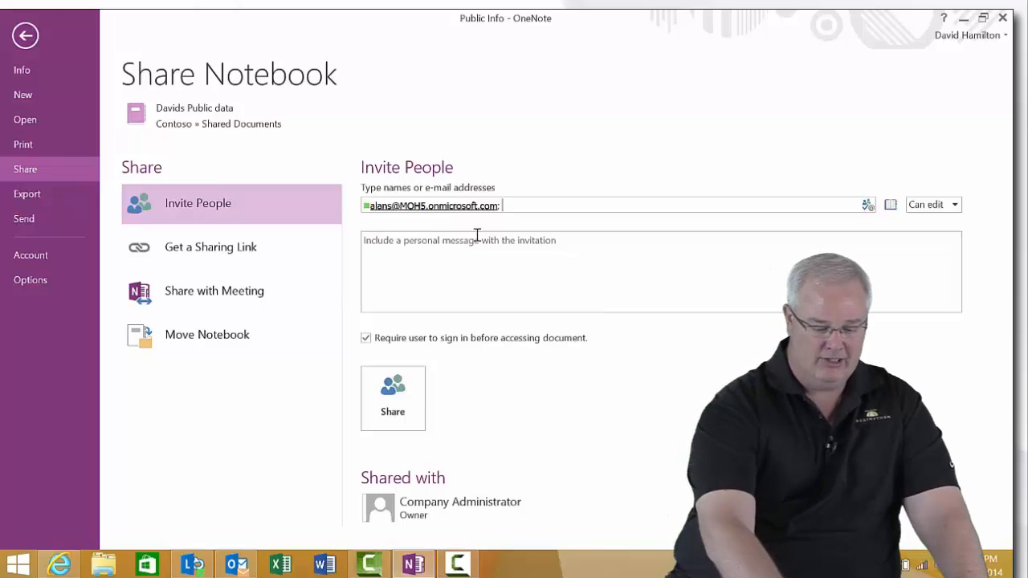
click(955, 205)
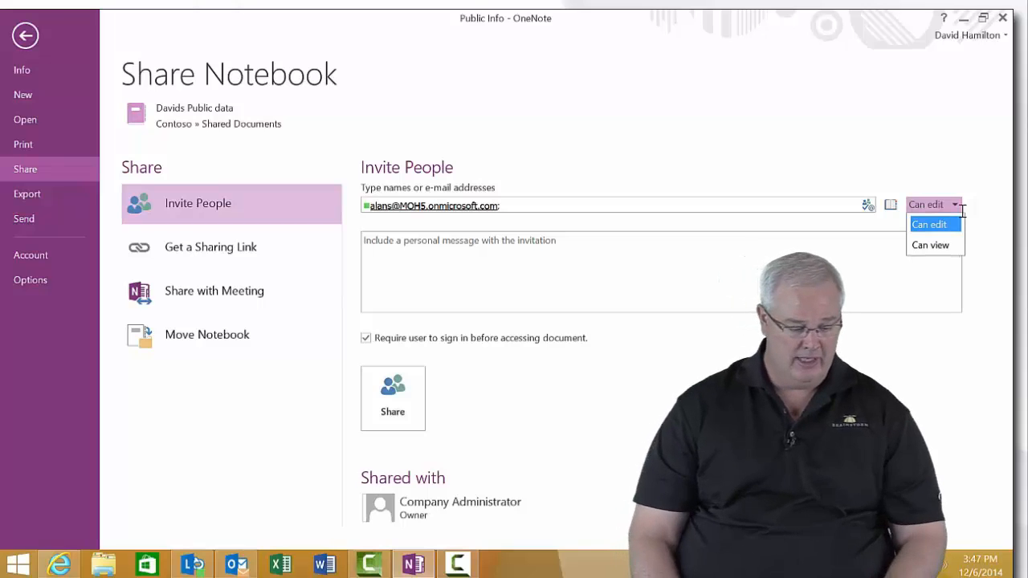
click(502, 276)
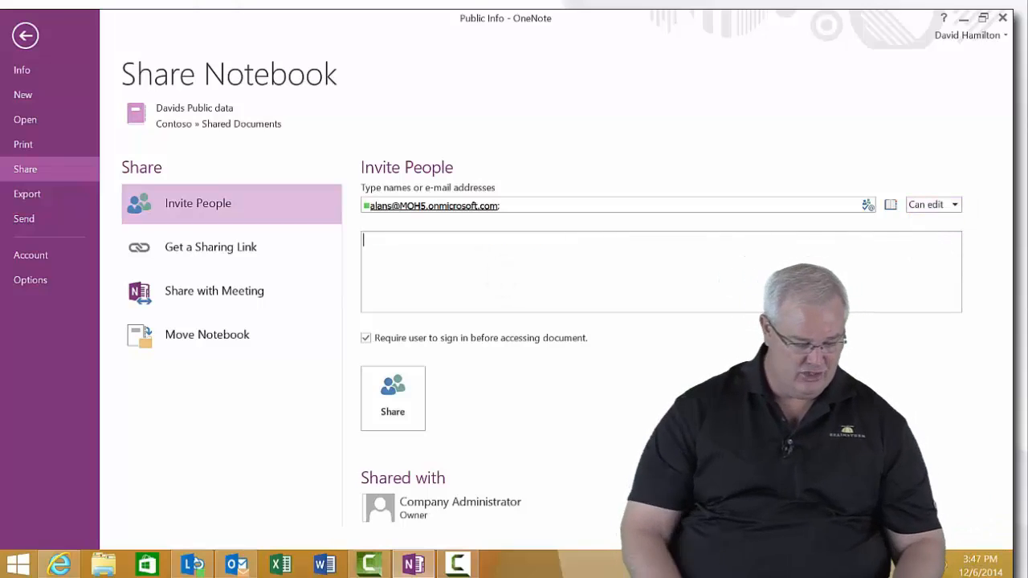
text(Check t)
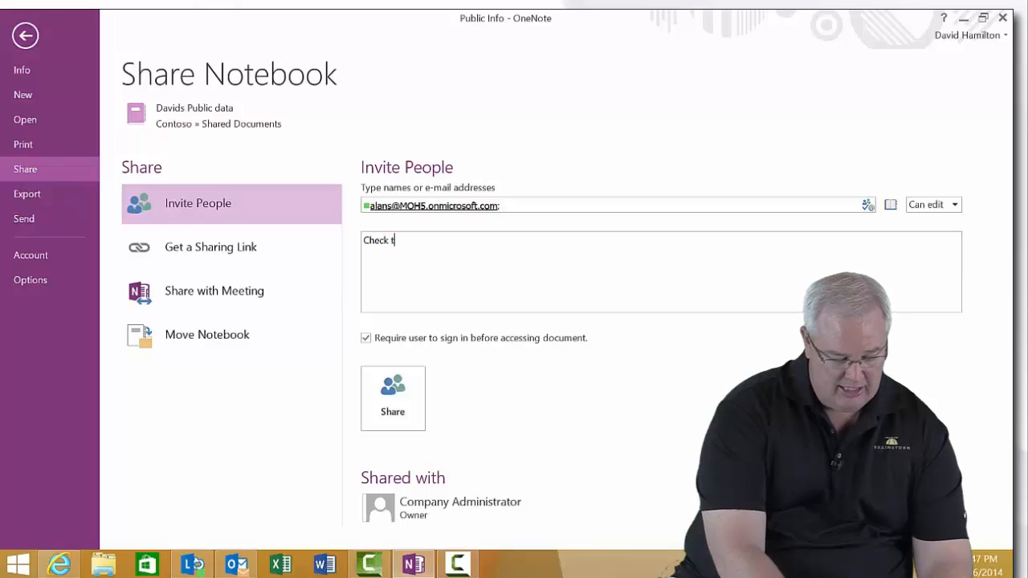
text(his out)
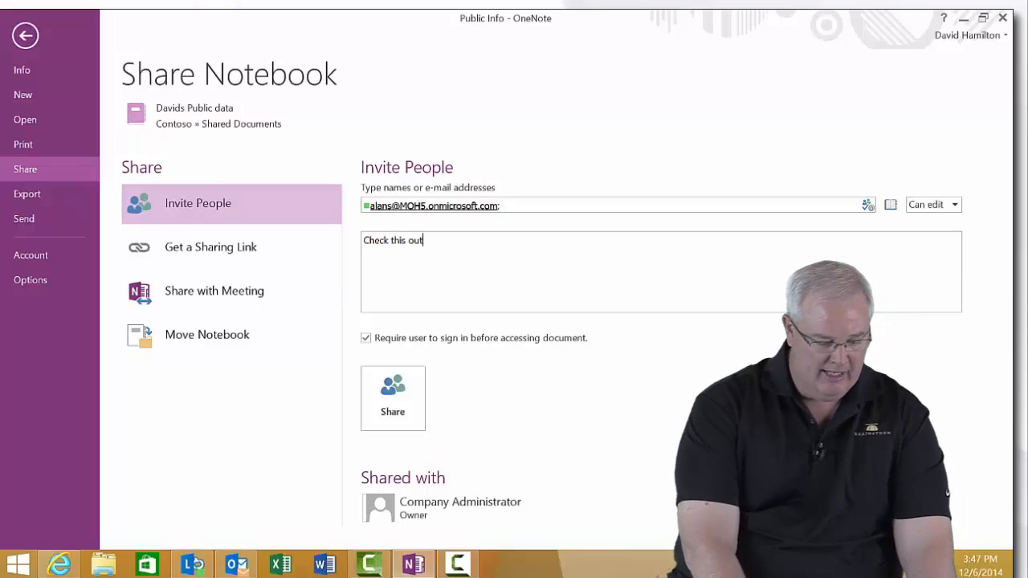
click(392, 399)
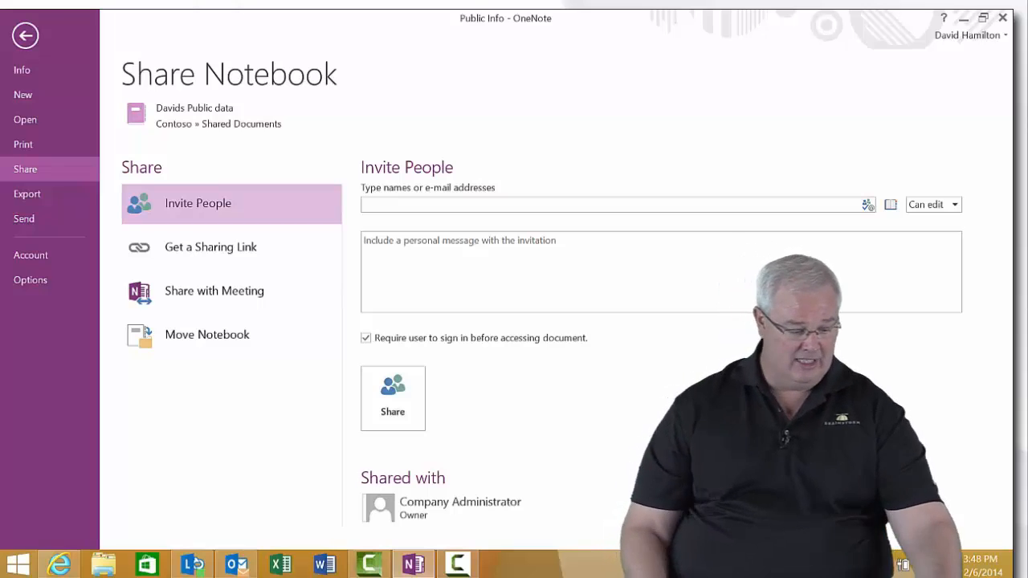
Create an edit sharing link for the notebook and copy it
click(211, 247)
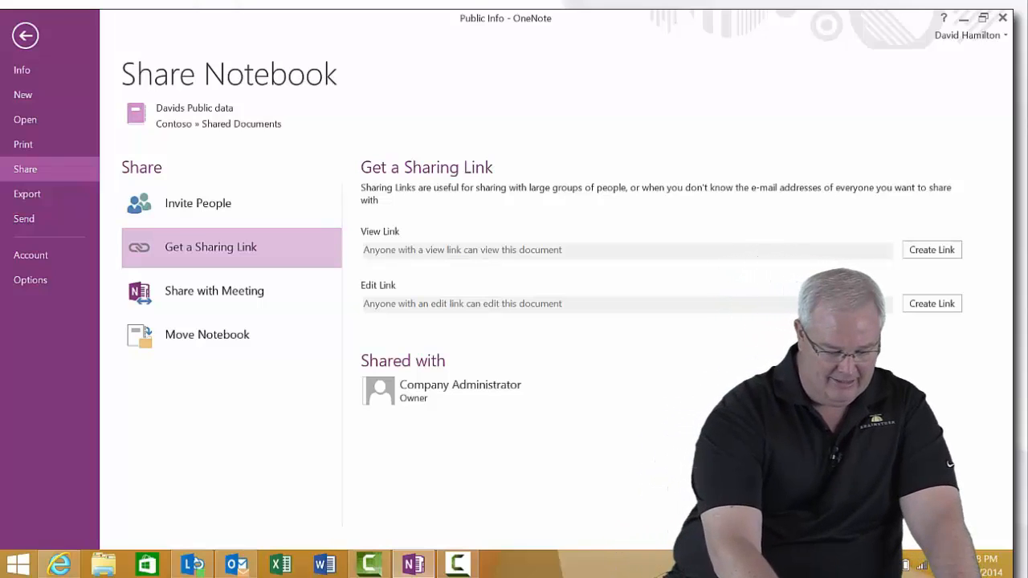
click(932, 304)
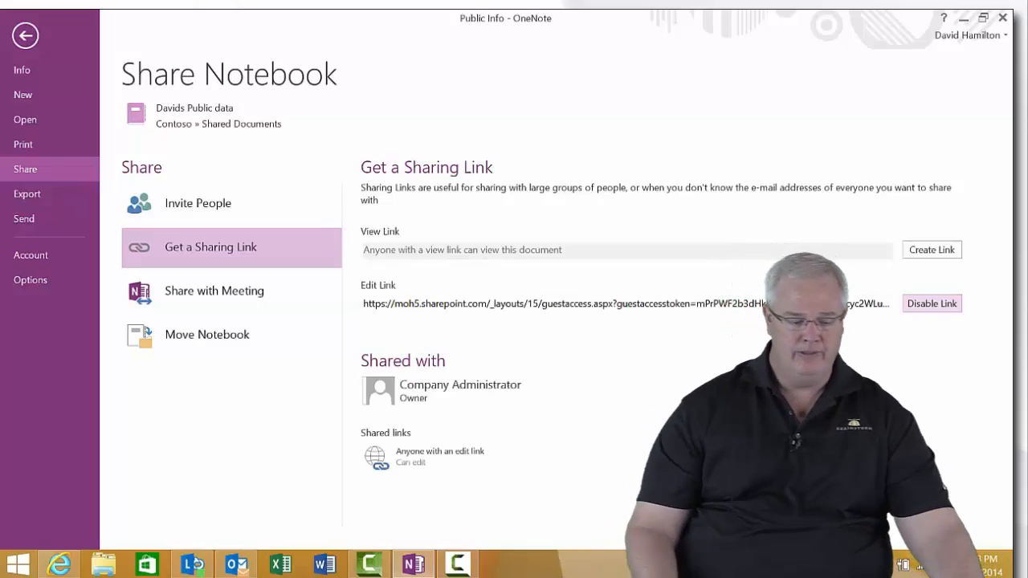
click(627, 303)
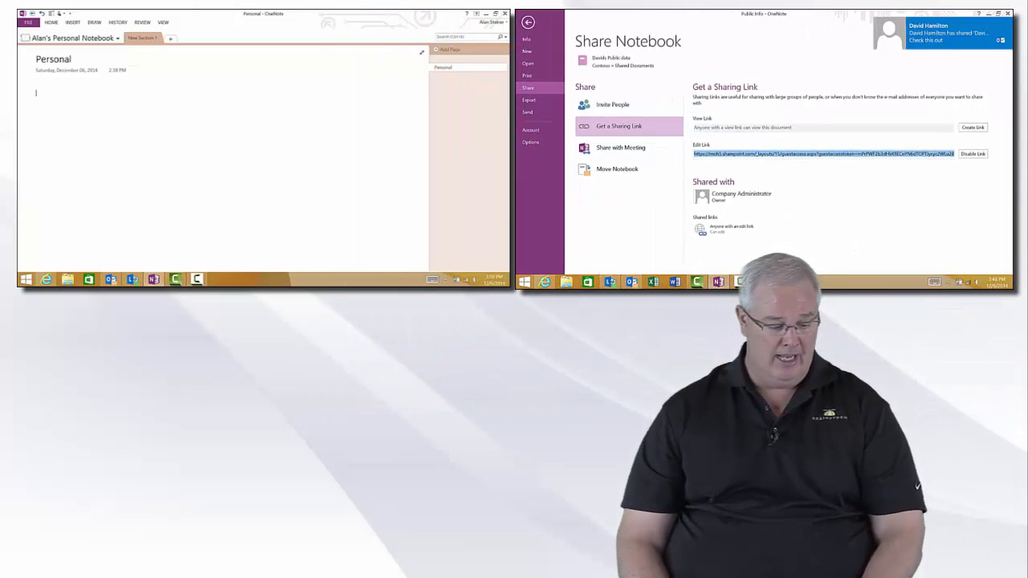
Switch to Lync, send the invited colleague the instant message "yo", and accept the conversation on the colleague's computer
click(610, 282)
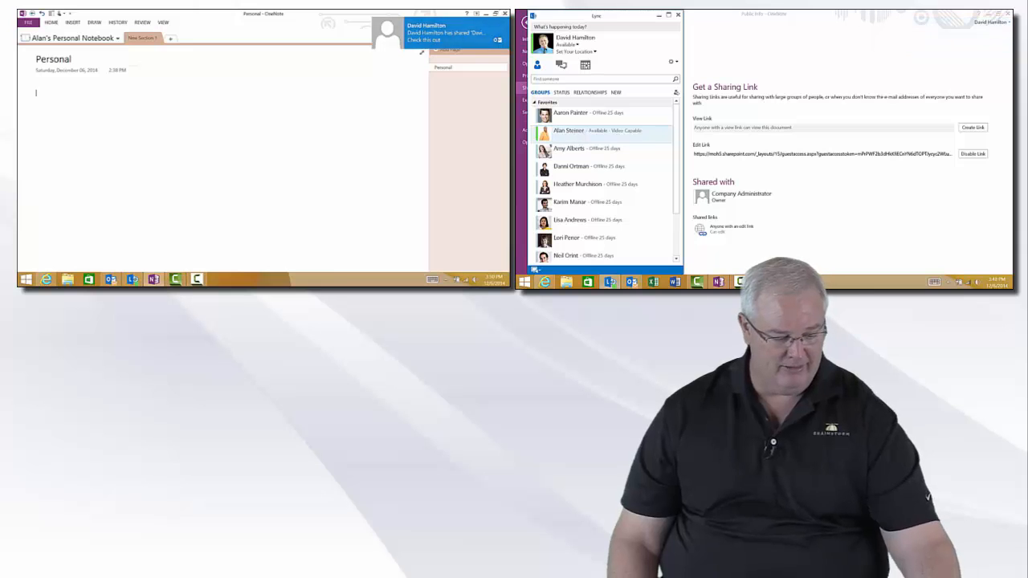
click(602, 148)
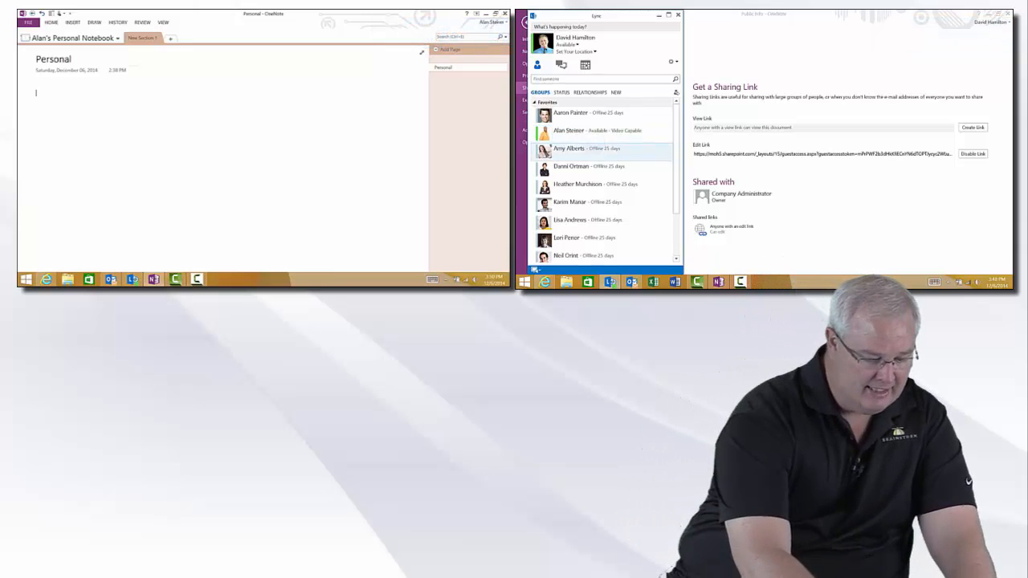
click(603, 132)
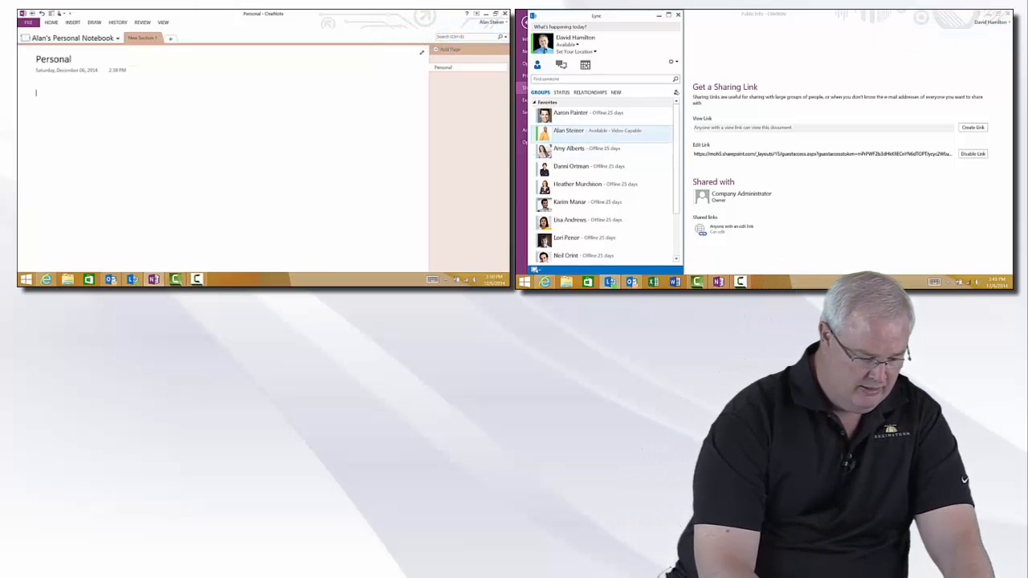
double_click(552, 133)
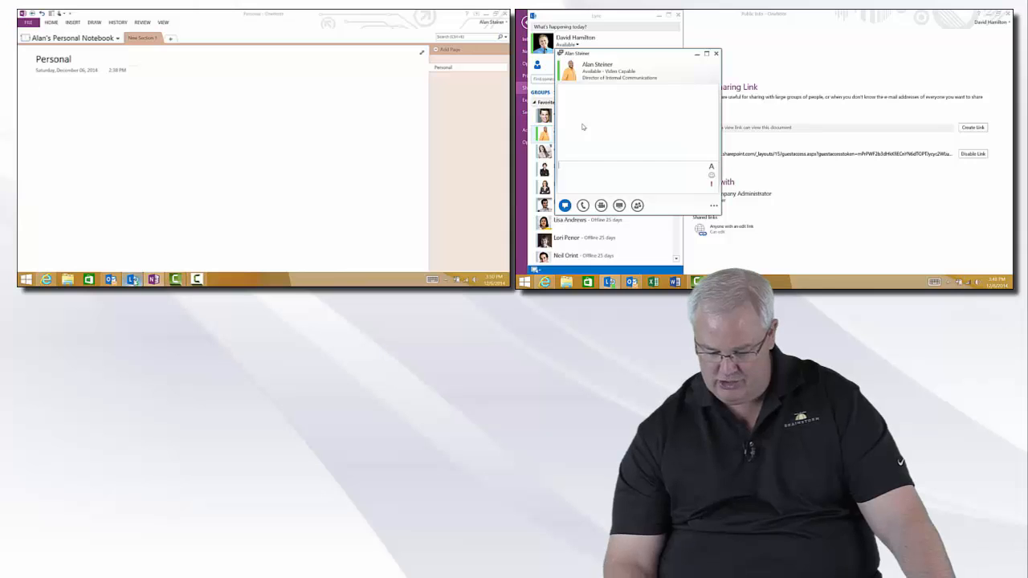
click(133, 279)
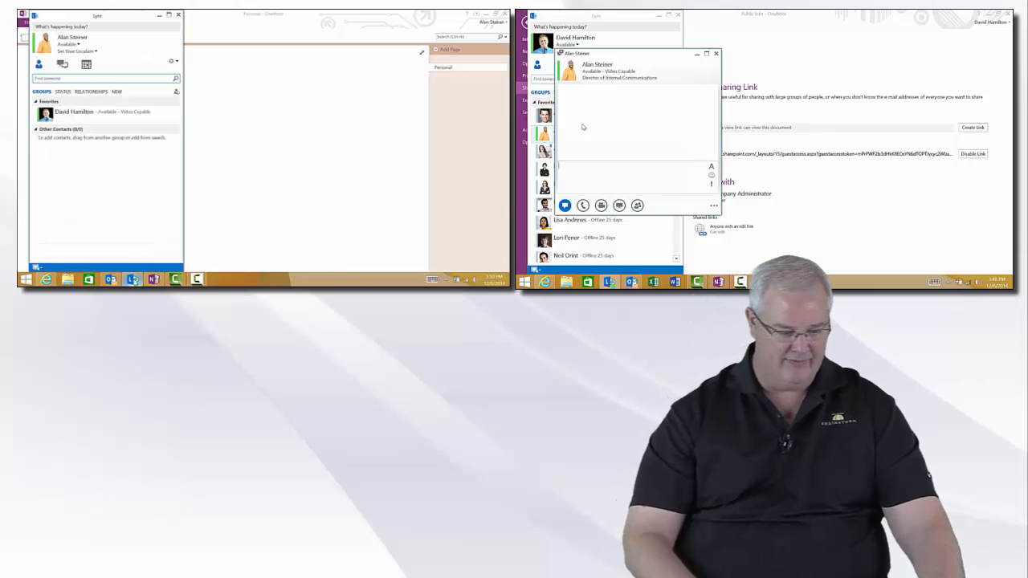
text(yo)
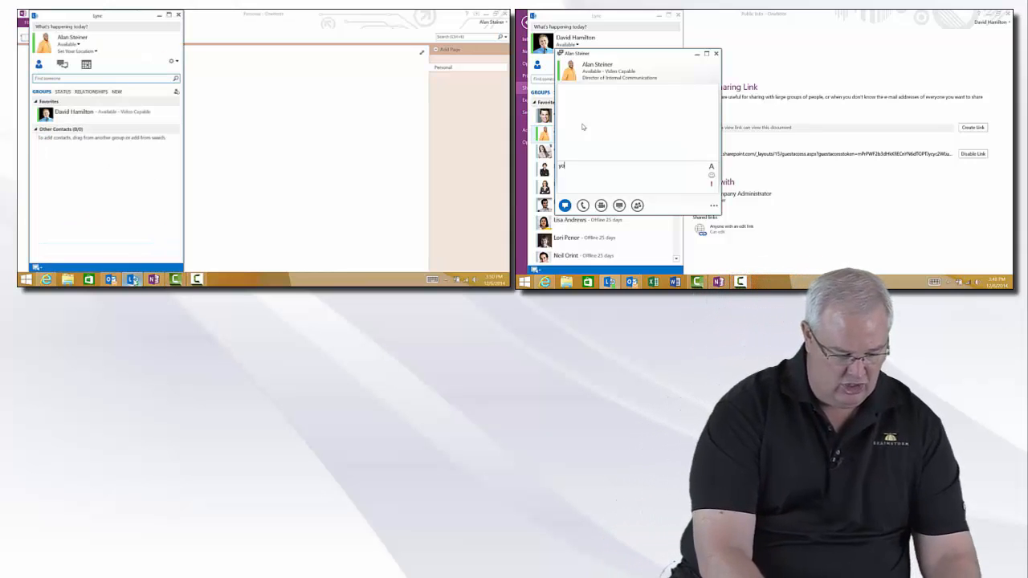
key(Return)
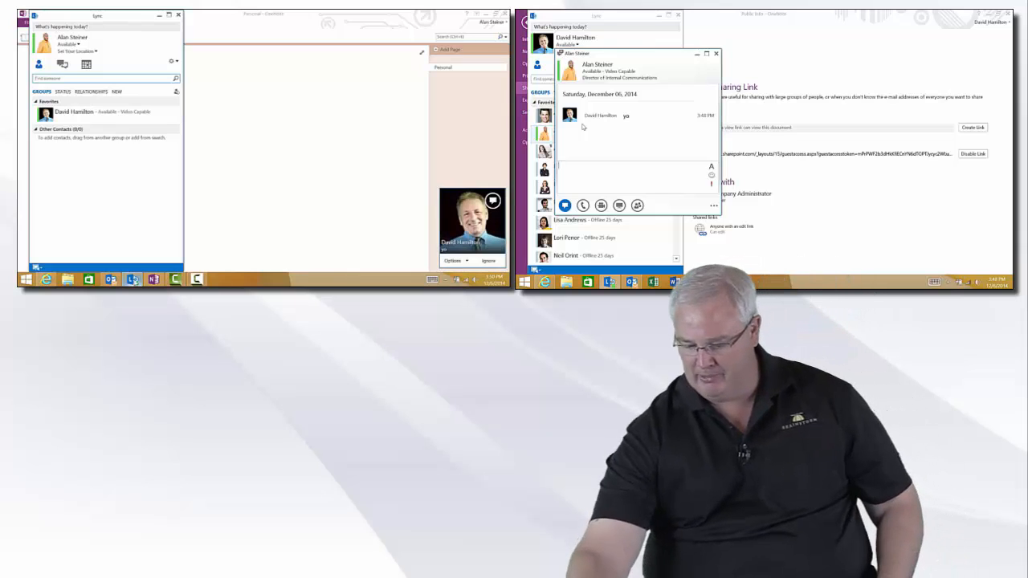
click(473, 219)
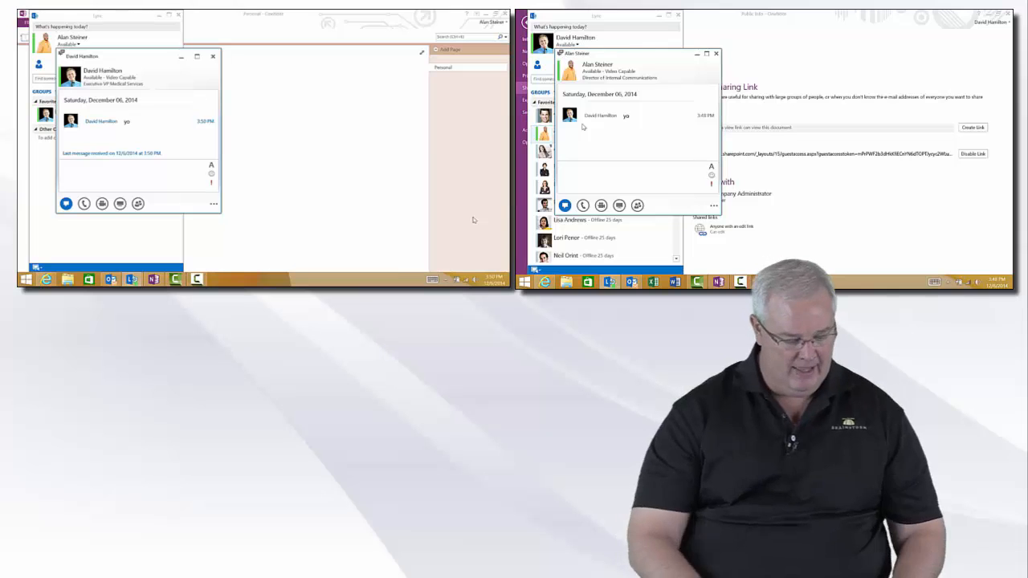
Send the copied edit link in the conversation and use it on the colleague's computer to view the notebook's Public section
key(ctrl+v)
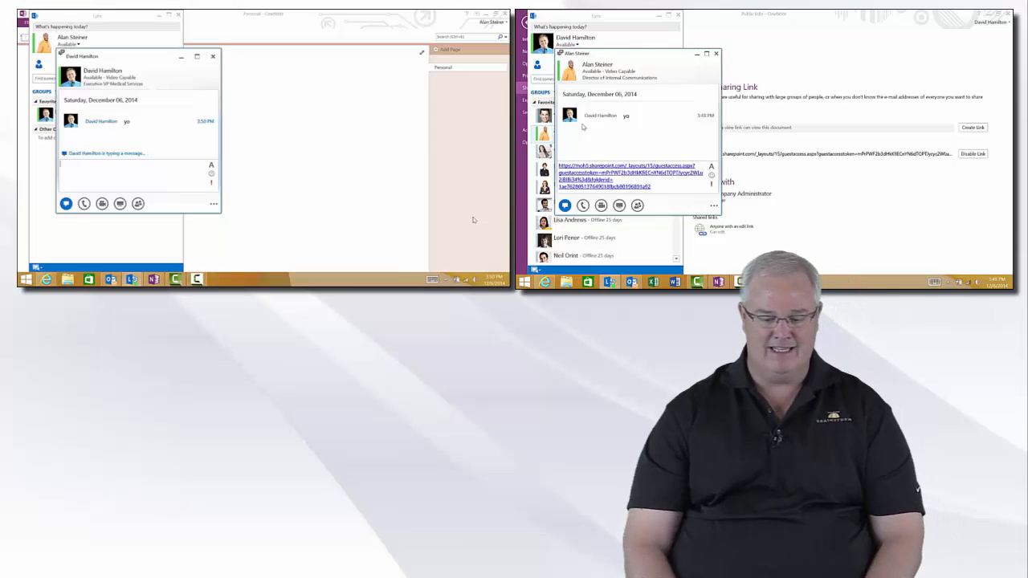
key(Return)
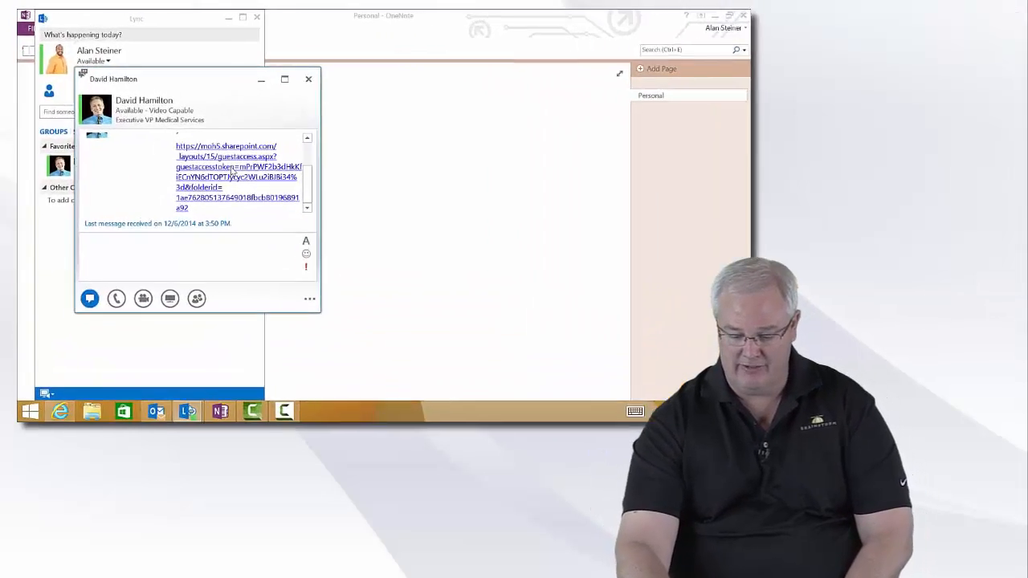
click(159, 114)
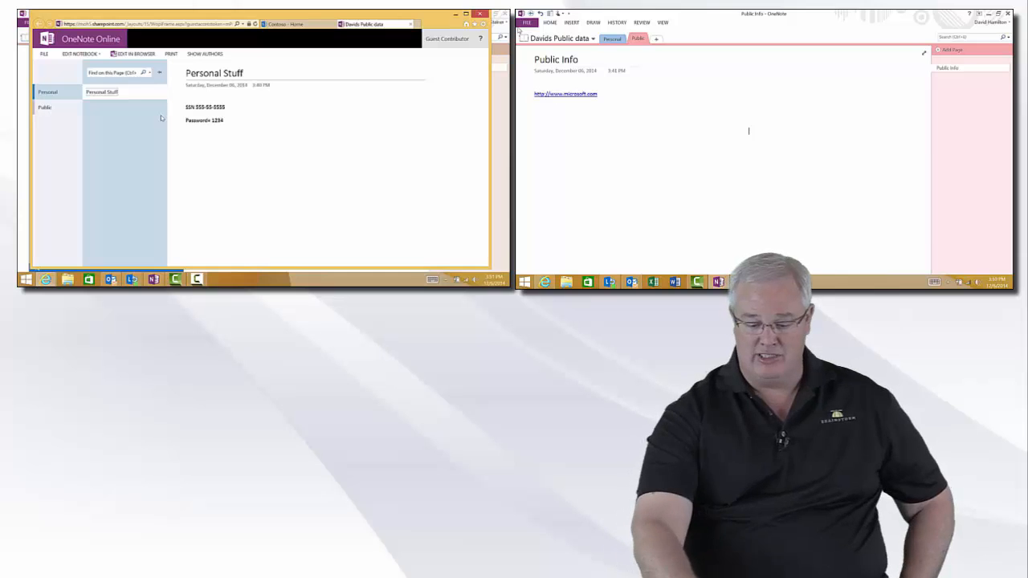
click(45, 108)
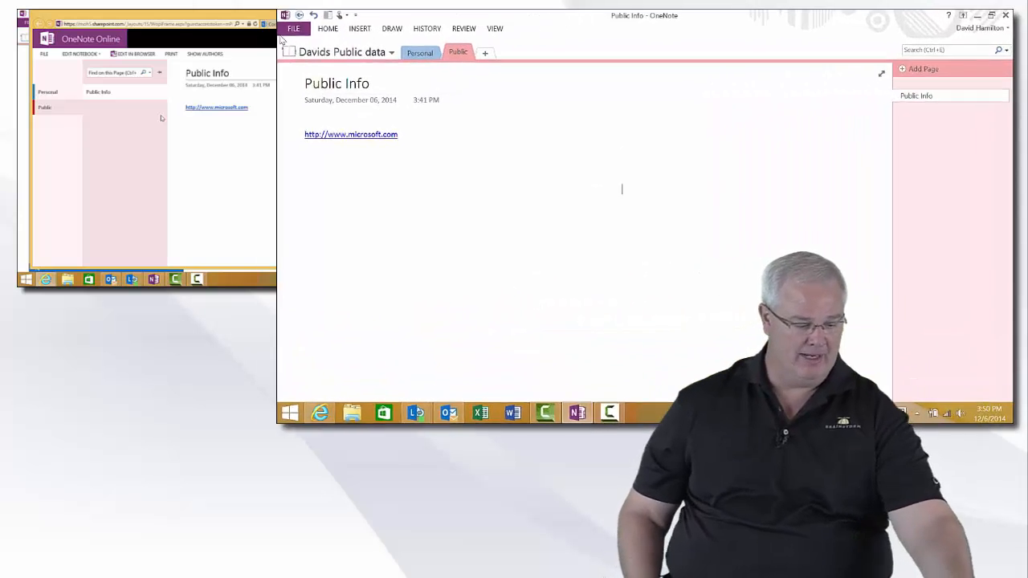
Disable the notebook's edit sharing link
click(527, 22)
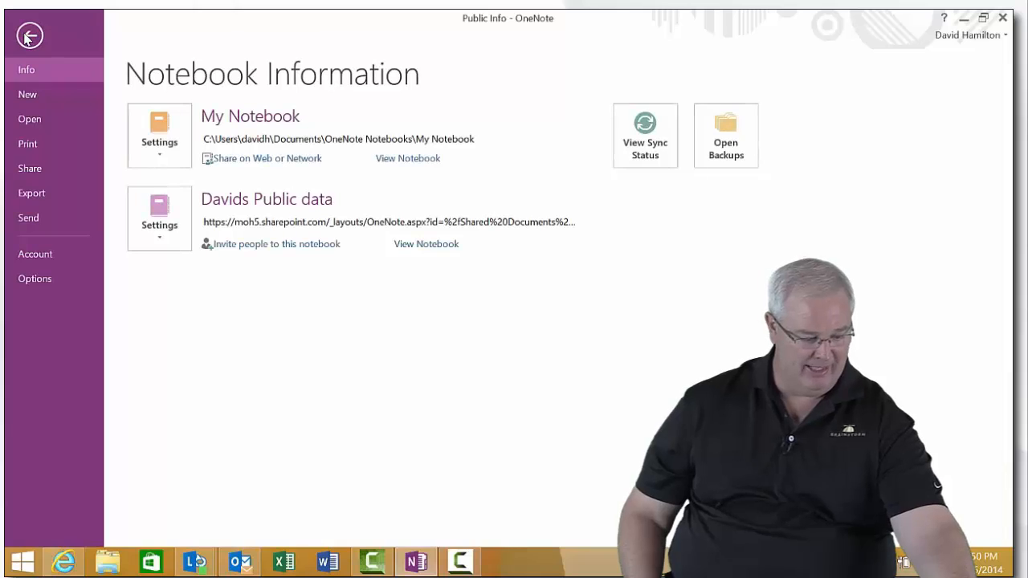
click(29, 169)
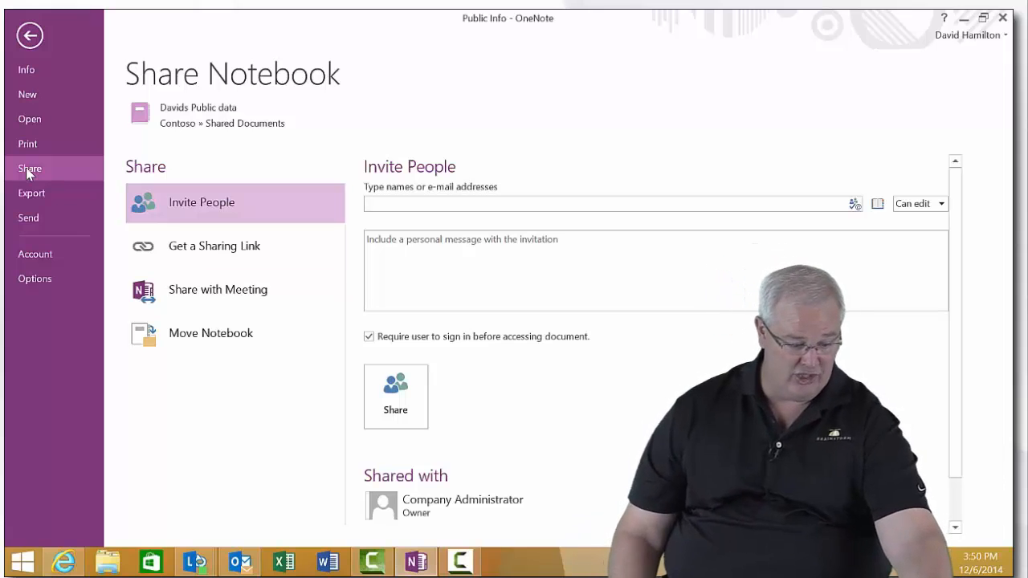
click(201, 251)
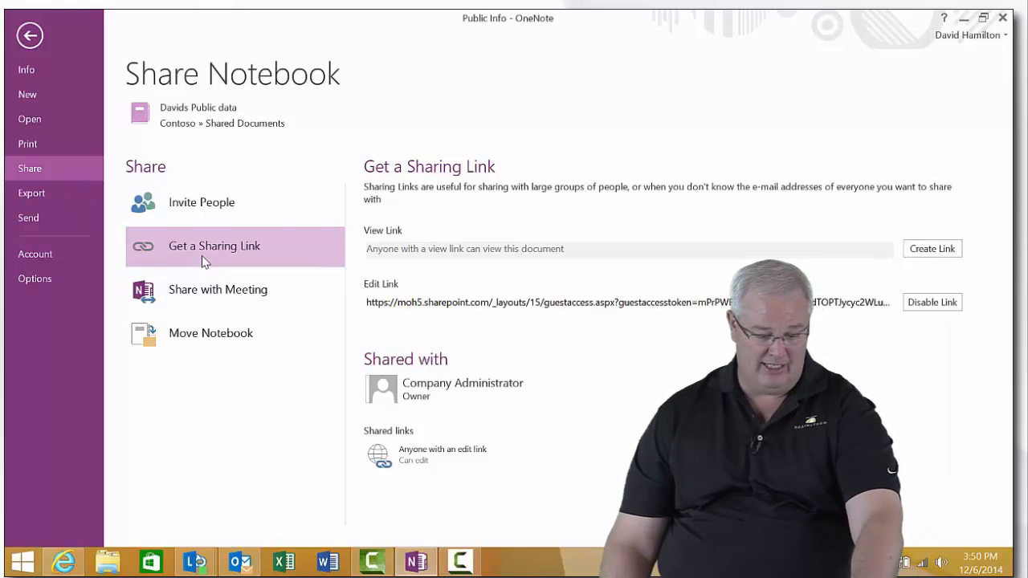
click(928, 304)
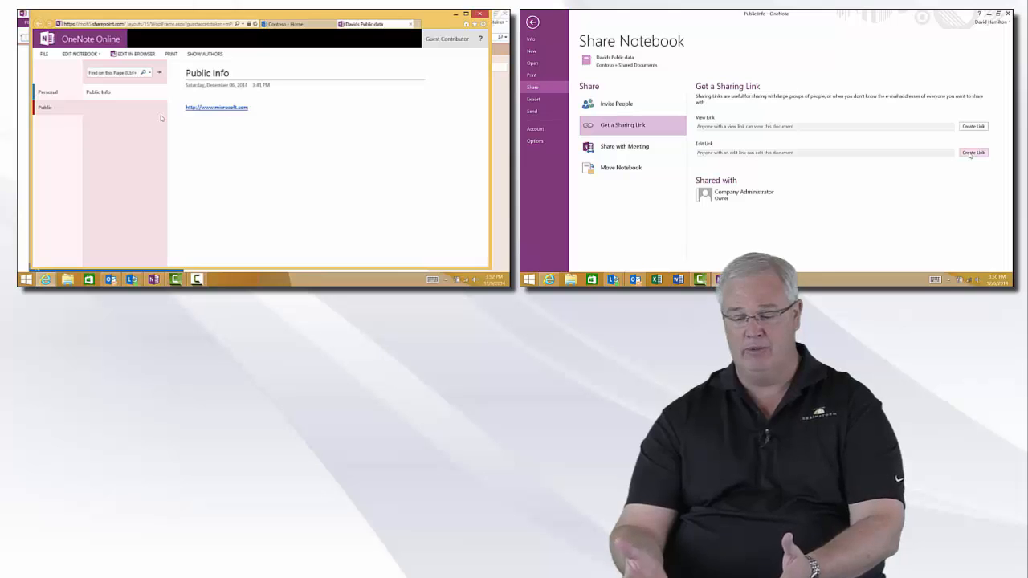
On the colleague's computer, close the notebook's browser tab and try the previously sent edit link again from the Lync conversation
click(414, 24)
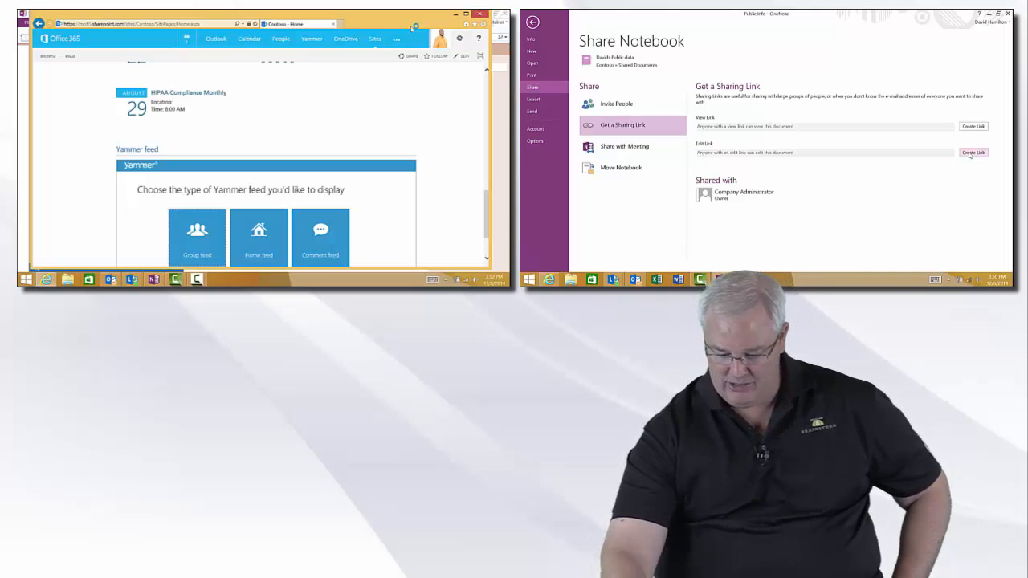
click(132, 280)
click(88, 229)
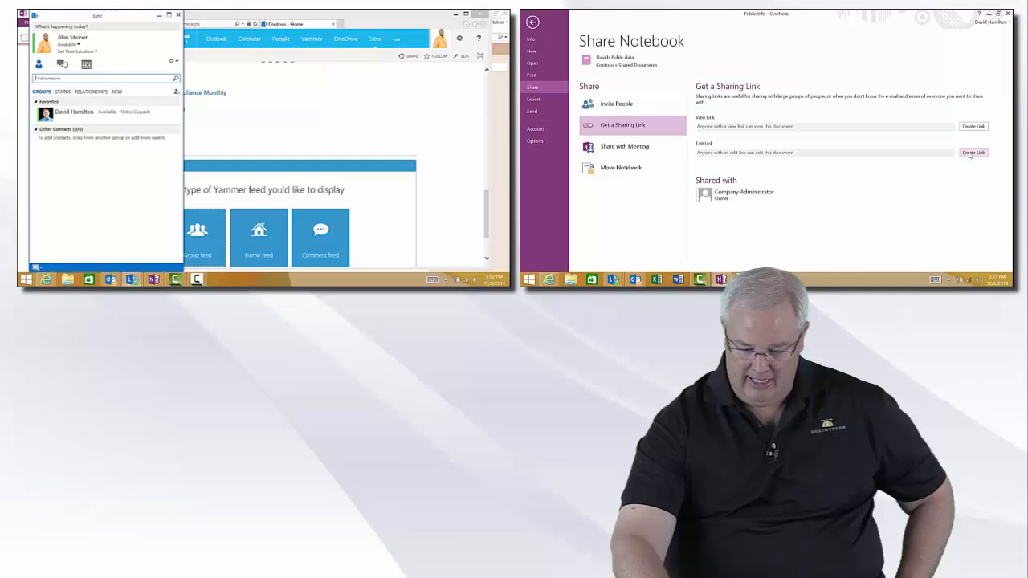
double_click(90, 114)
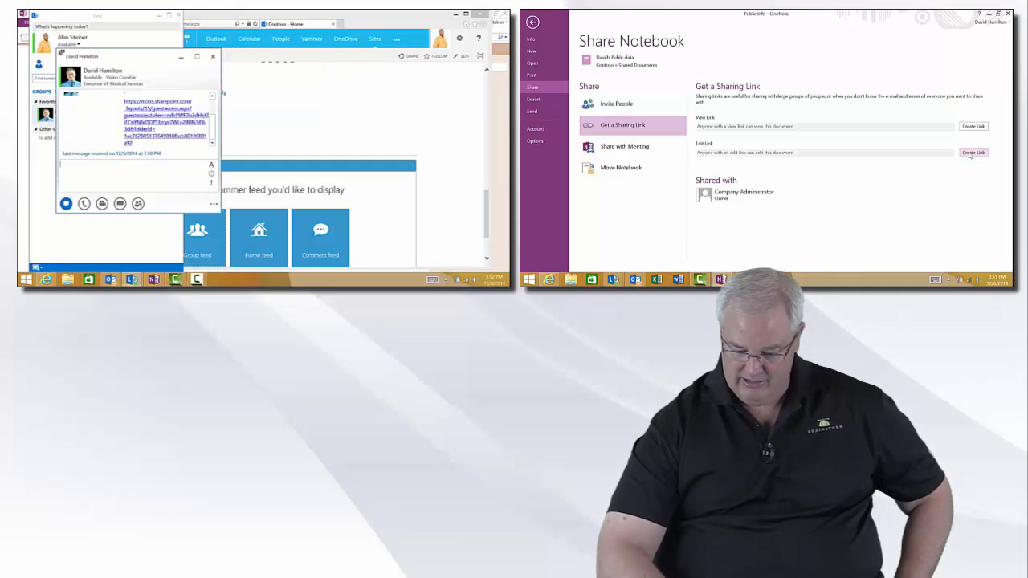
click(164, 116)
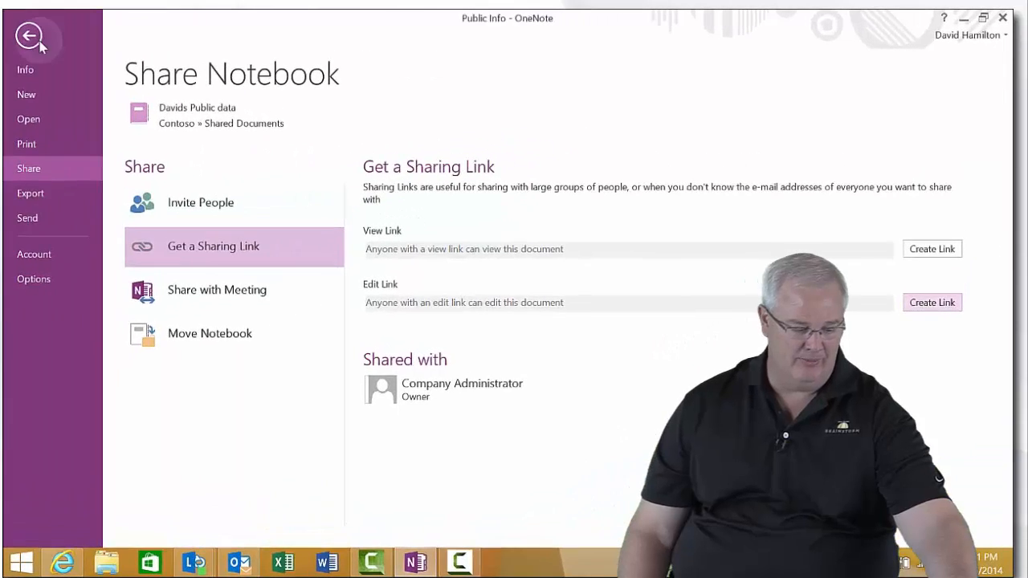
On the owner's computer, export the notebook's Public section as a OneNote 2010-2013 section named Public2 in the notebook's SharePoint folder
click(532, 22)
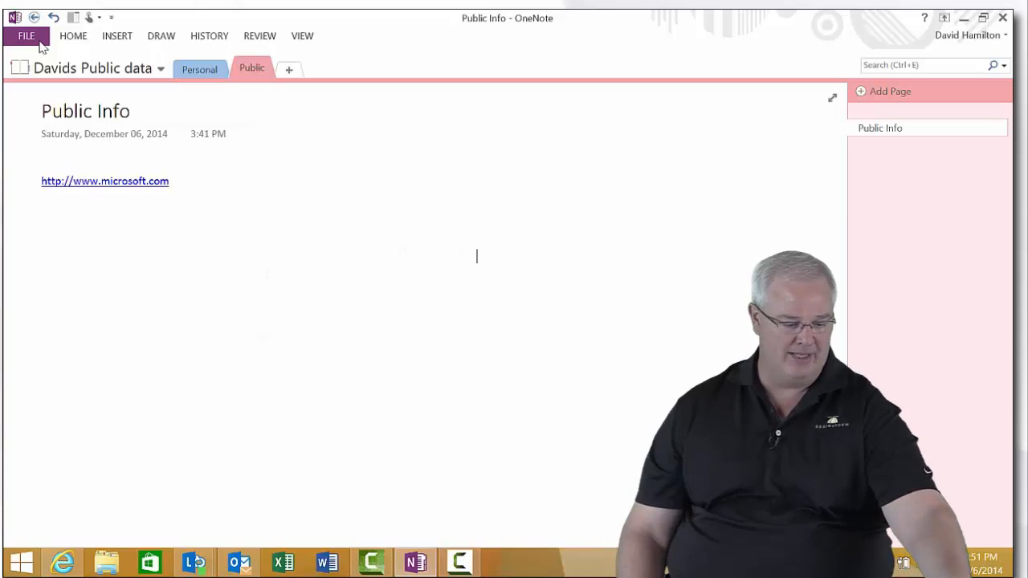
click(200, 69)
click(250, 70)
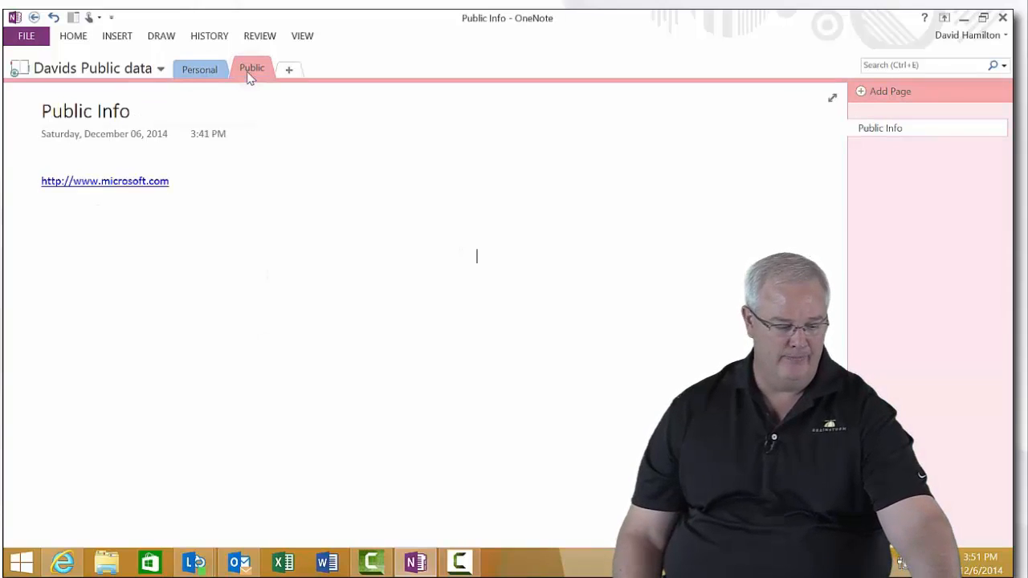
click(27, 42)
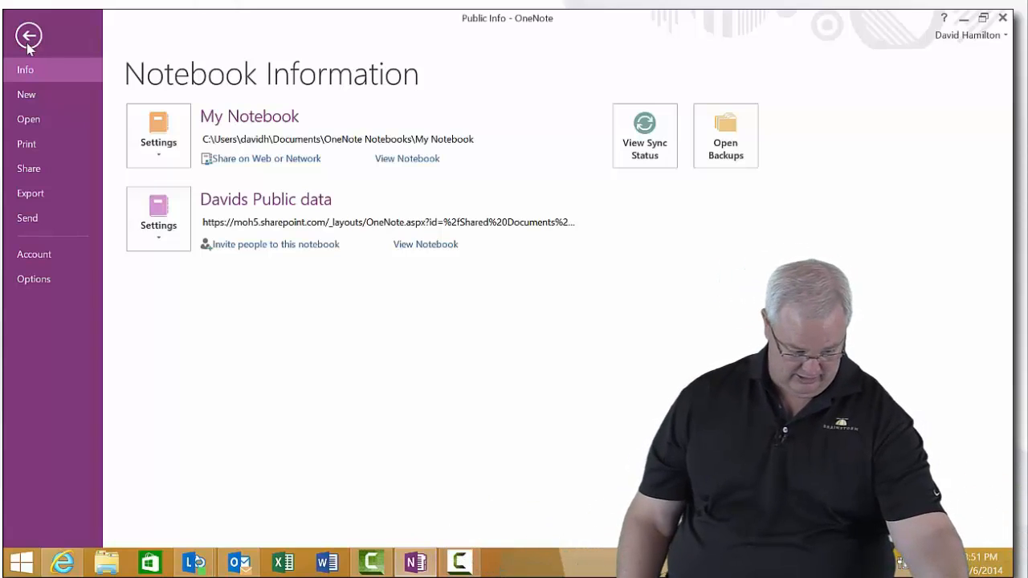
click(39, 201)
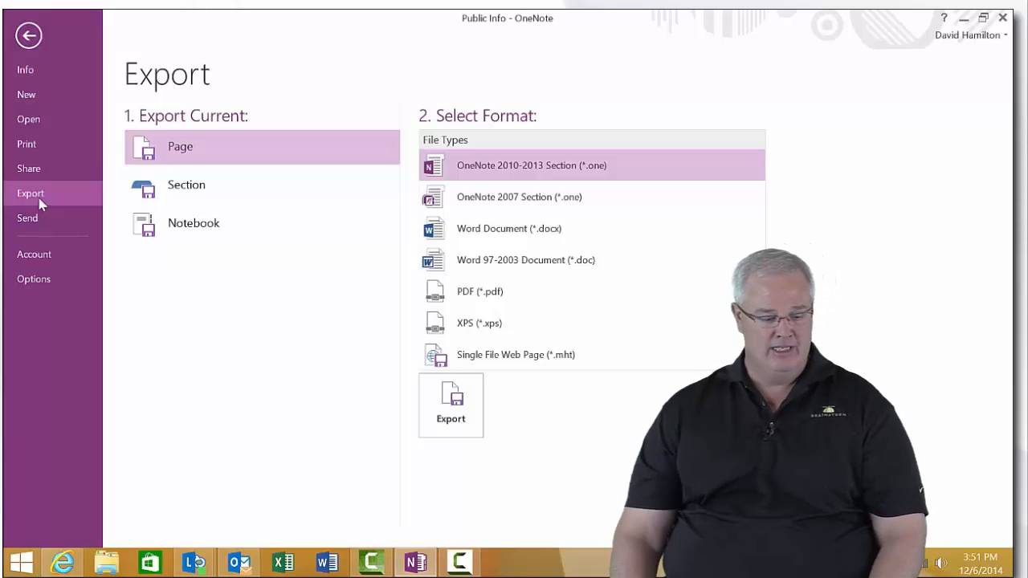
click(175, 186)
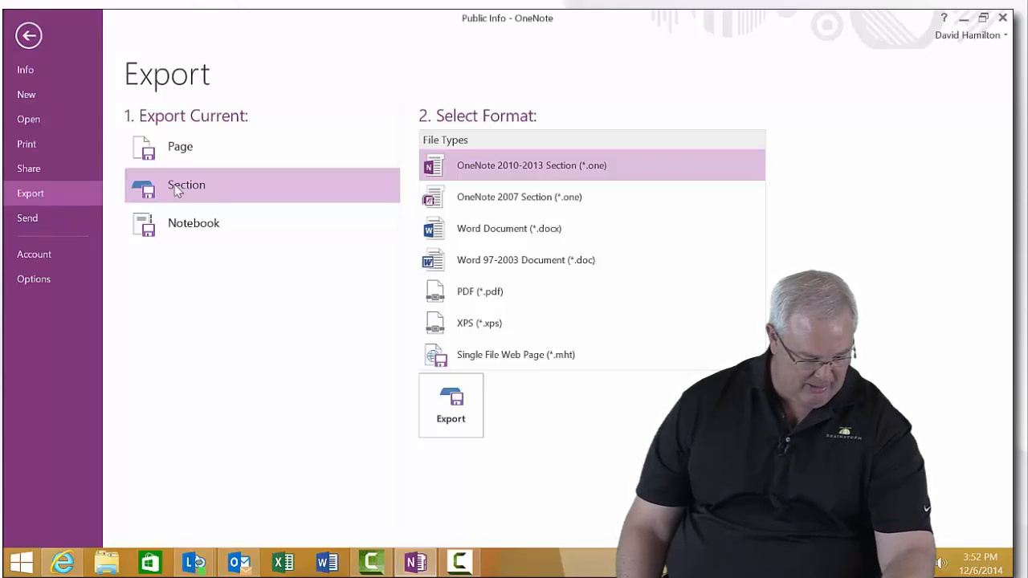
click(444, 413)
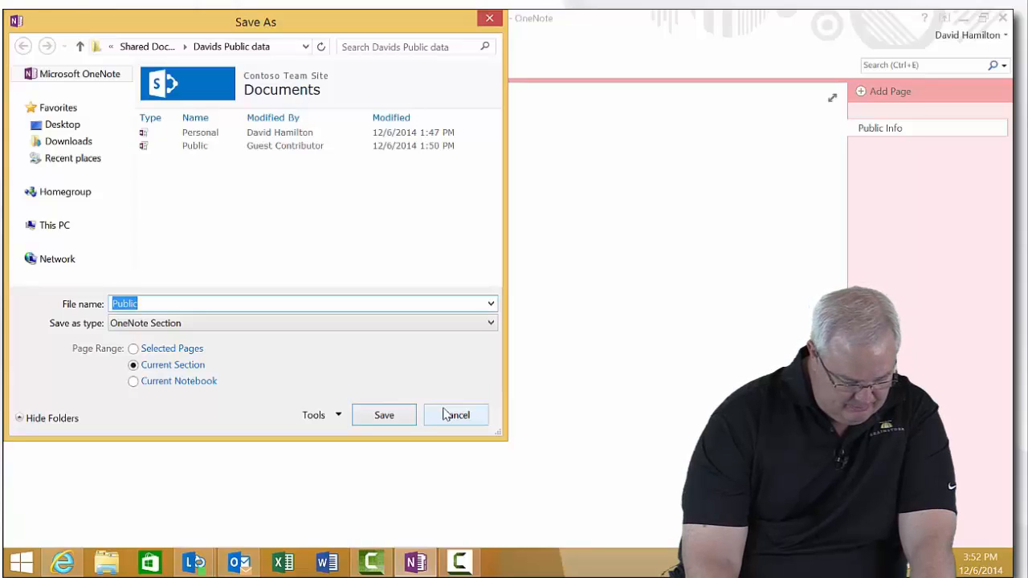
key(End)
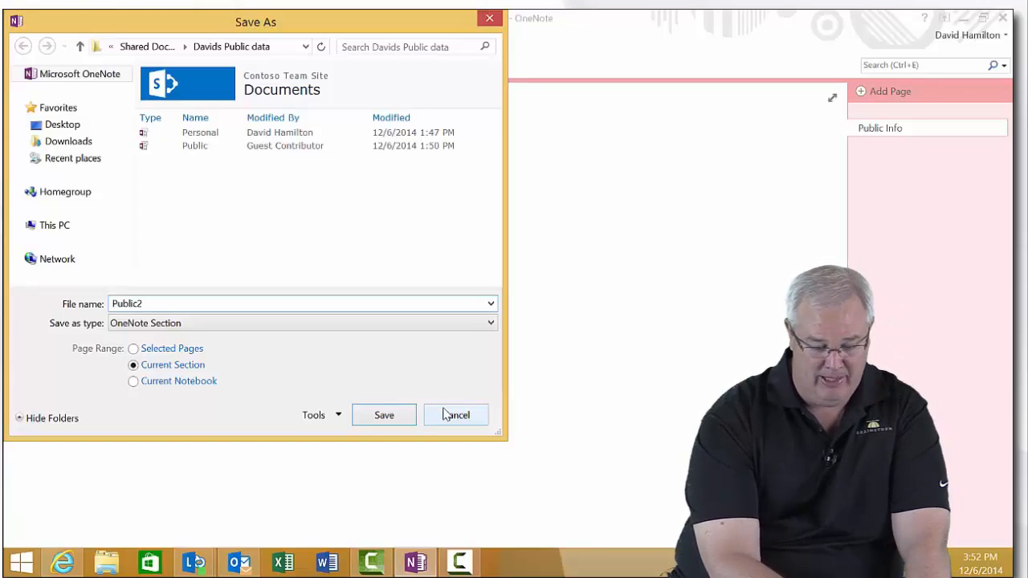
click(381, 416)
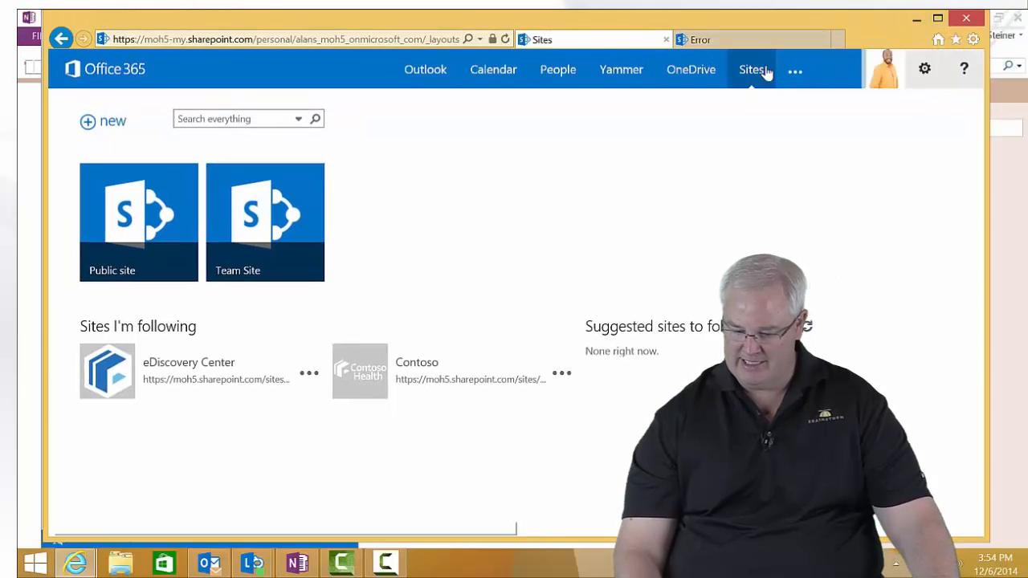
On the colleague's computer, open the shared notebook from the Team Site's documents, view its Public2 section, and return to the Sites page
click(270, 237)
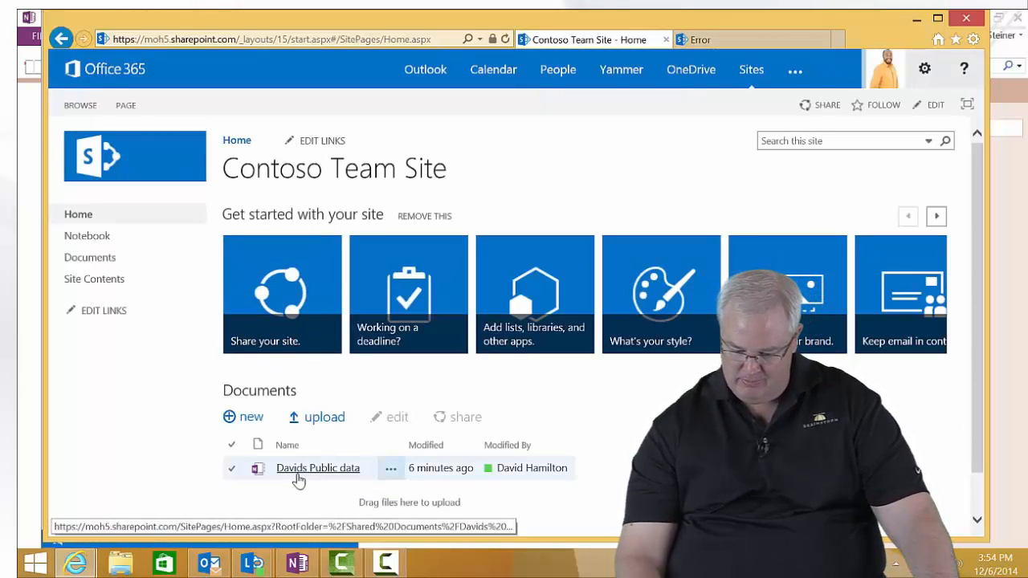
click(298, 477)
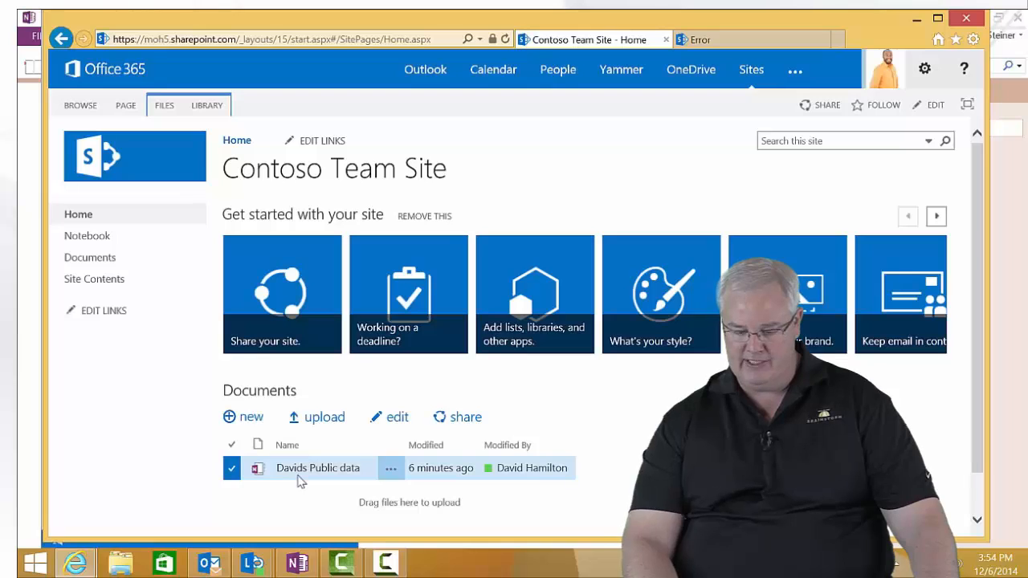
double_click(300, 476)
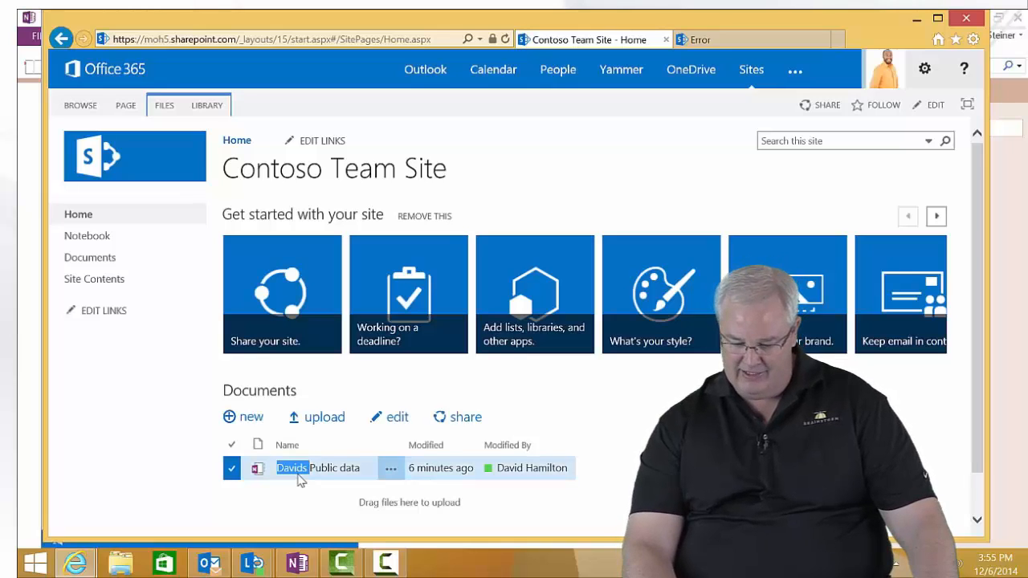
click(298, 475)
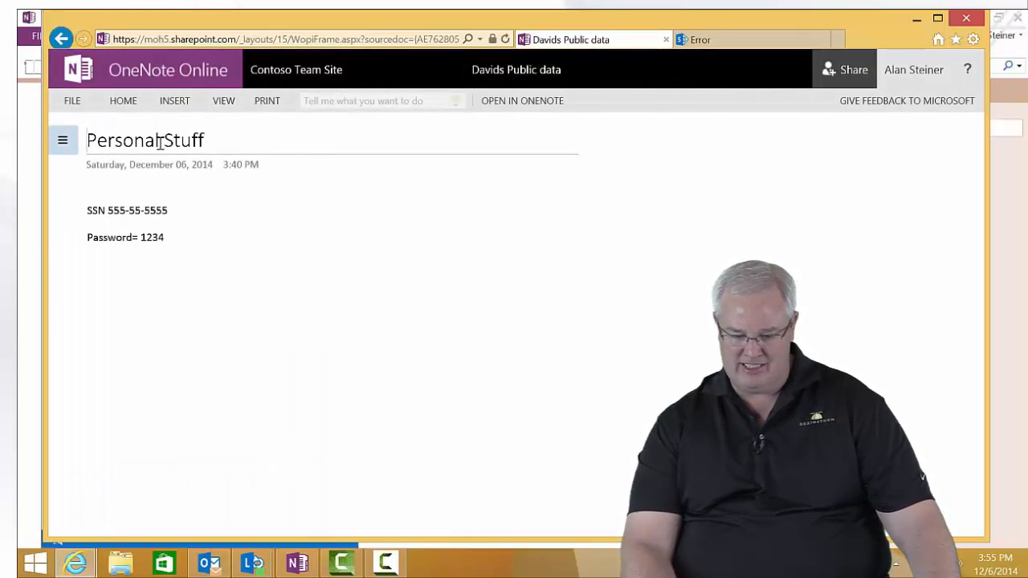
click(58, 149)
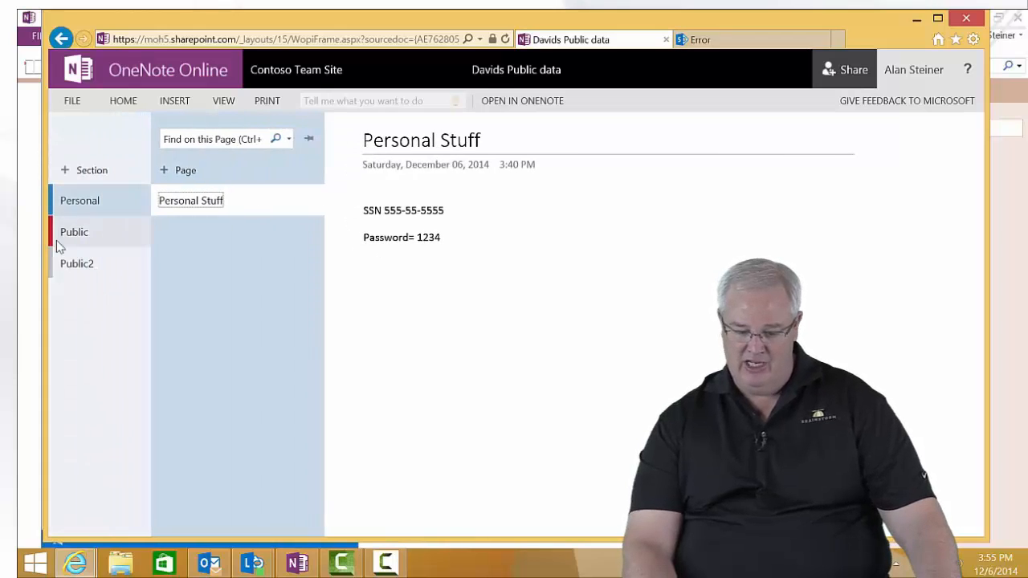
click(64, 265)
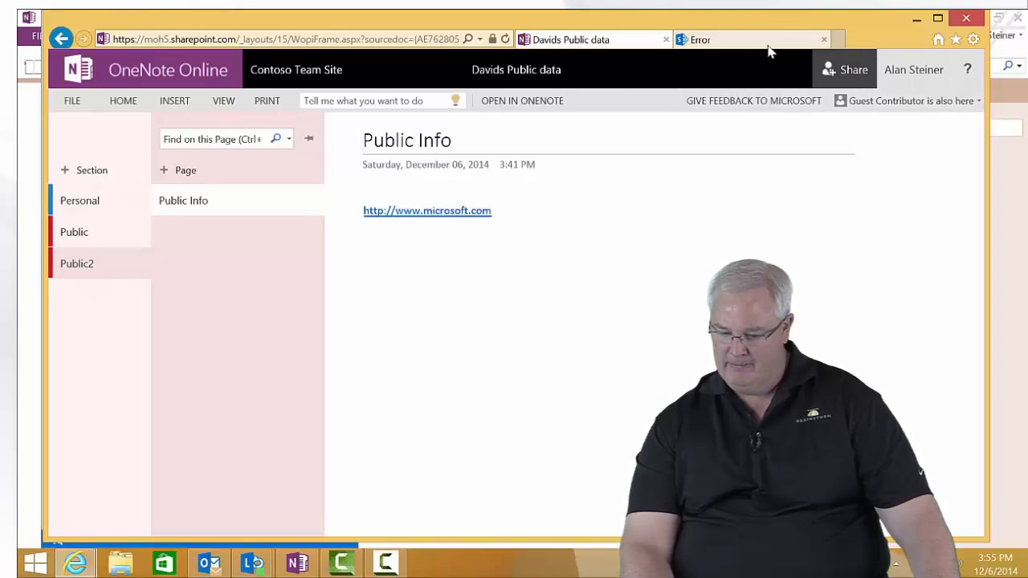
click(62, 38)
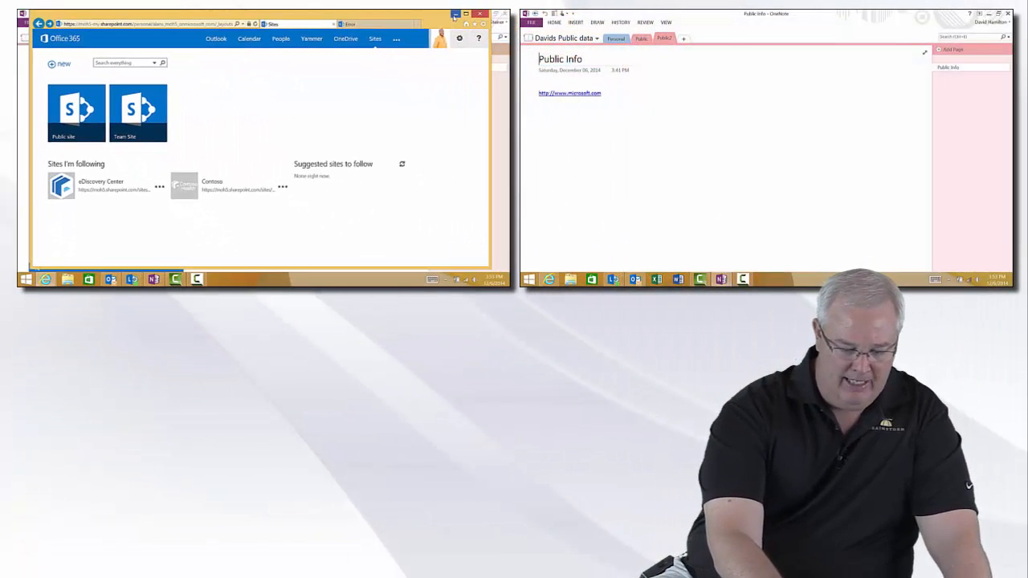
Minimize OneNote on the owner's computer, switch to Internet Explorer, and open the Team Site from the Office 365 Sites page
click(990, 14)
click(635, 279)
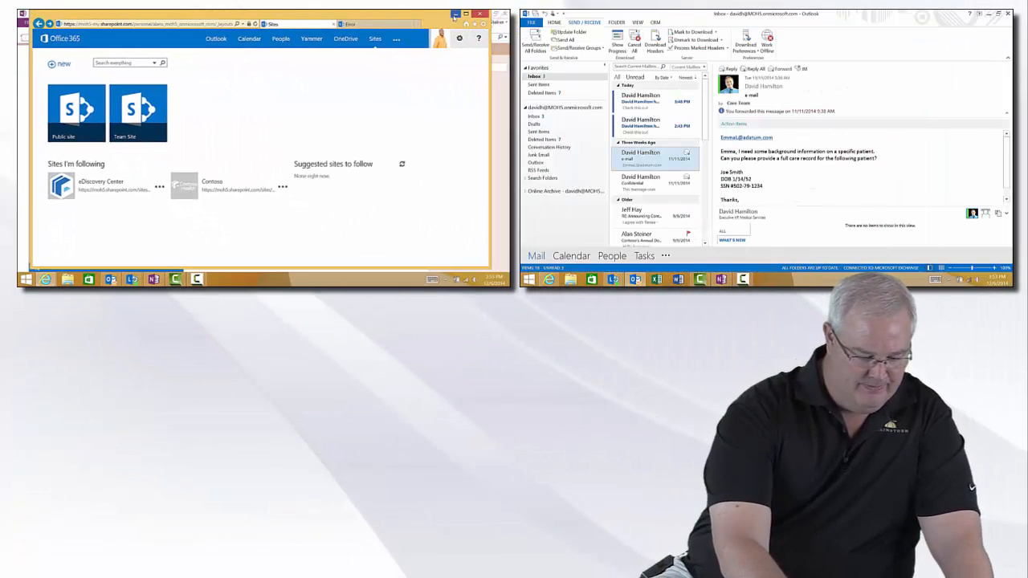
click(550, 280)
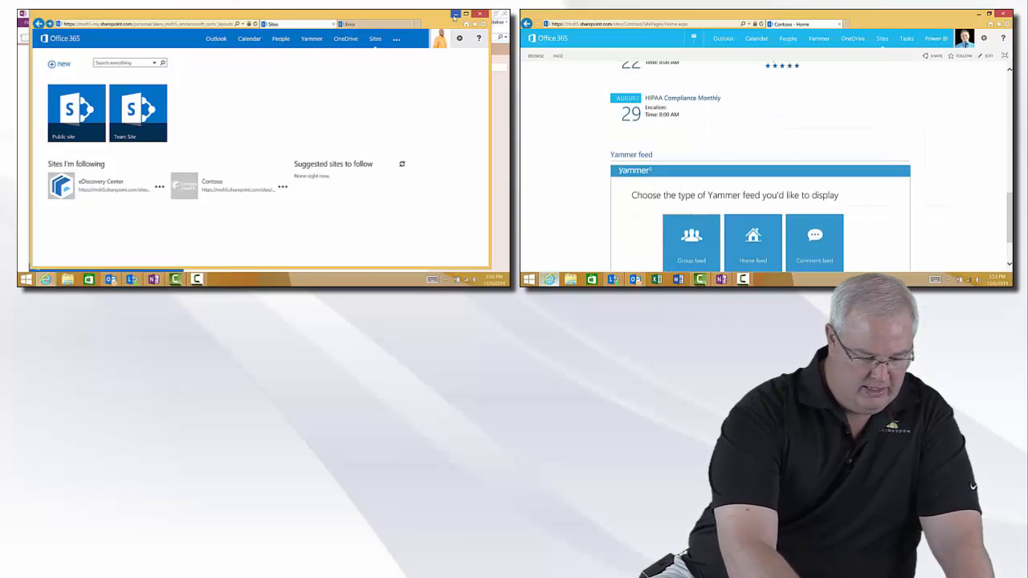
scroll(763, 176, up, 10)
click(882, 38)
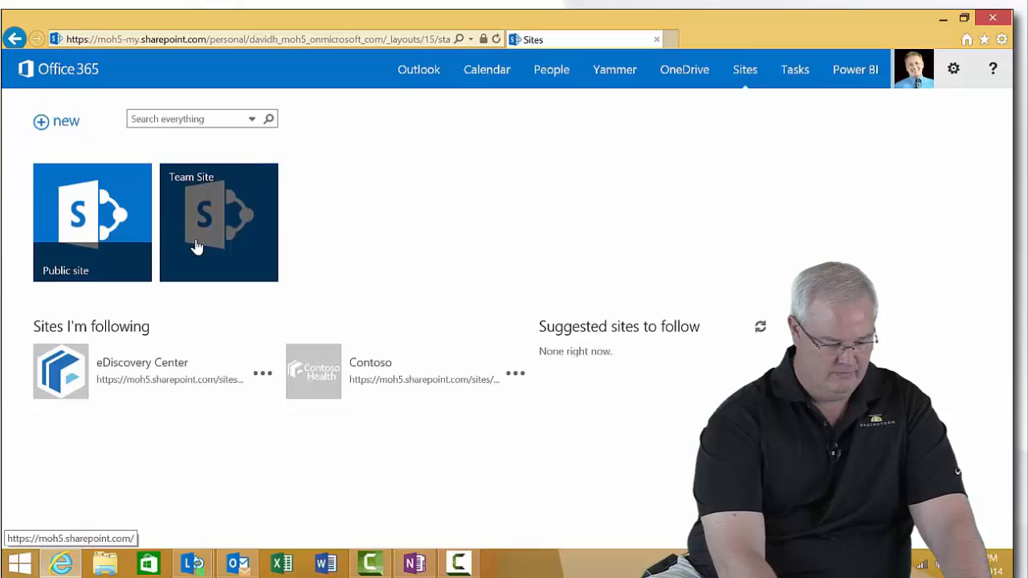
click(492, 161)
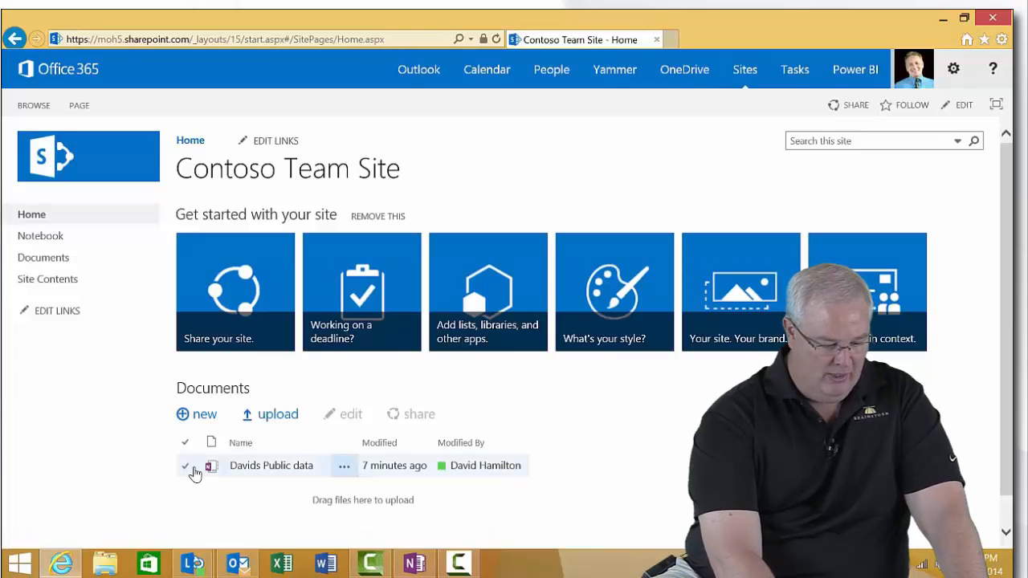
Send the shared notebook to the site Recycle Bin from the owner's computer and reload the Team Site on the colleague's computer
click(183, 467)
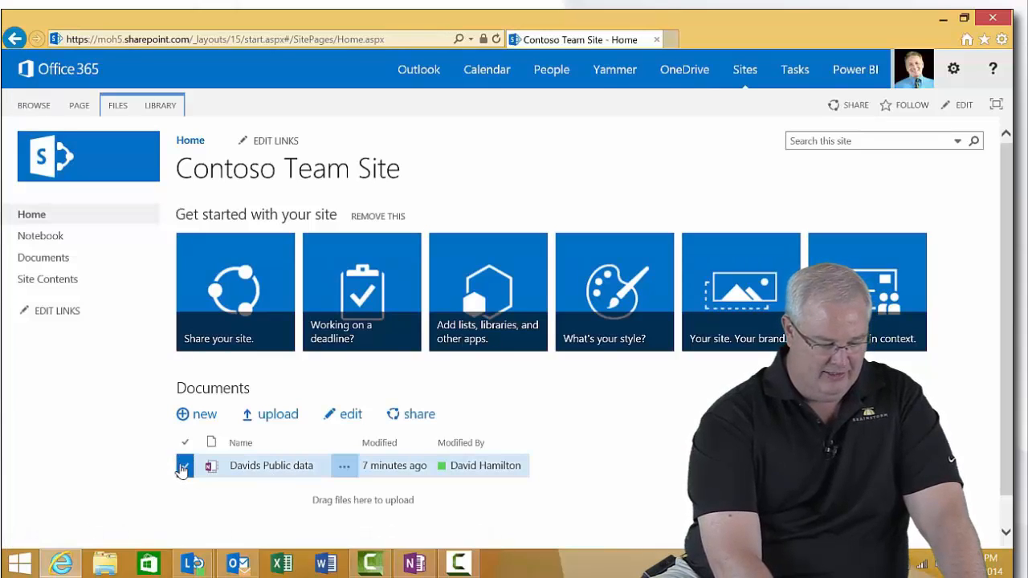
click(117, 105)
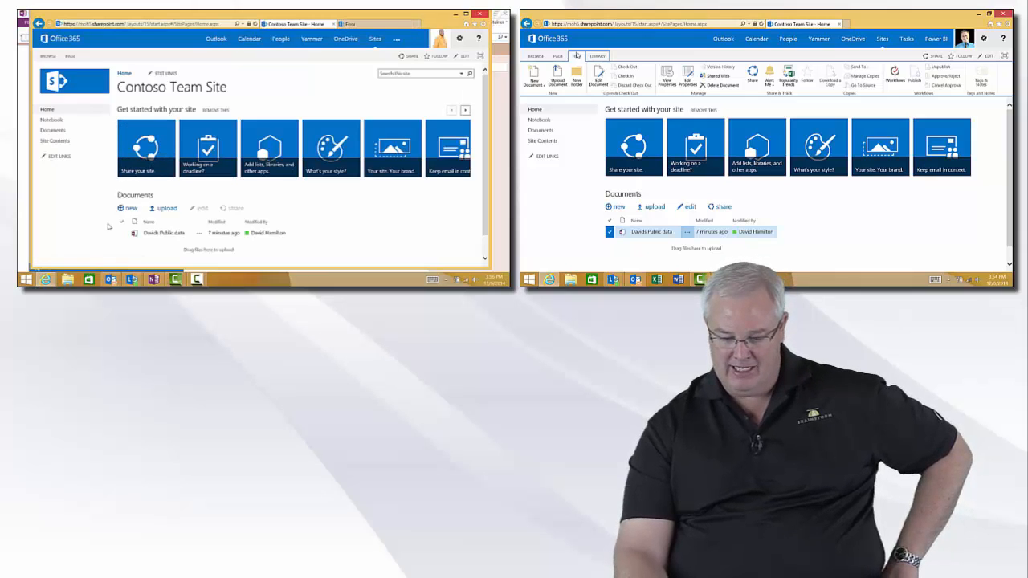
click(122, 233)
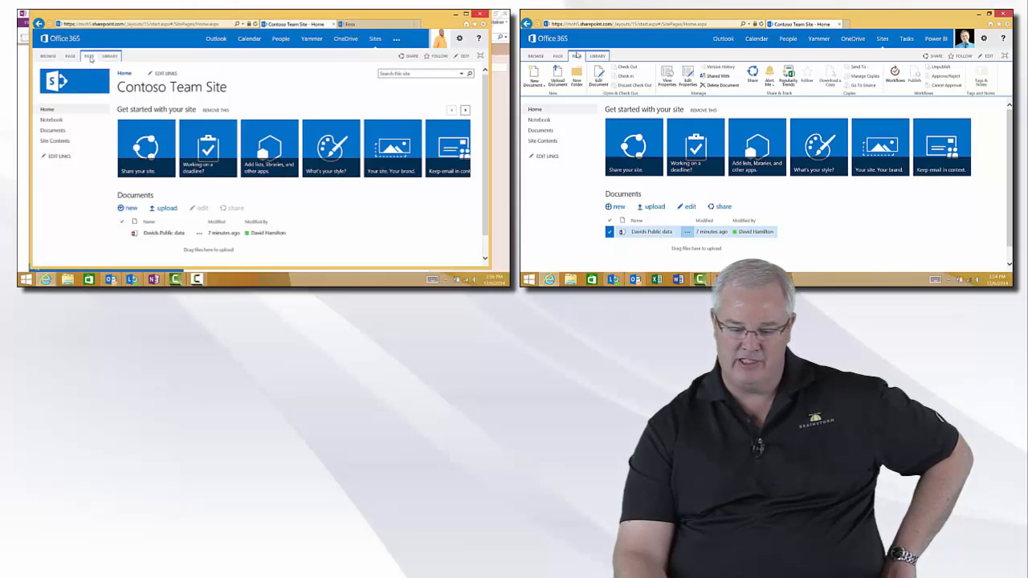
click(90, 56)
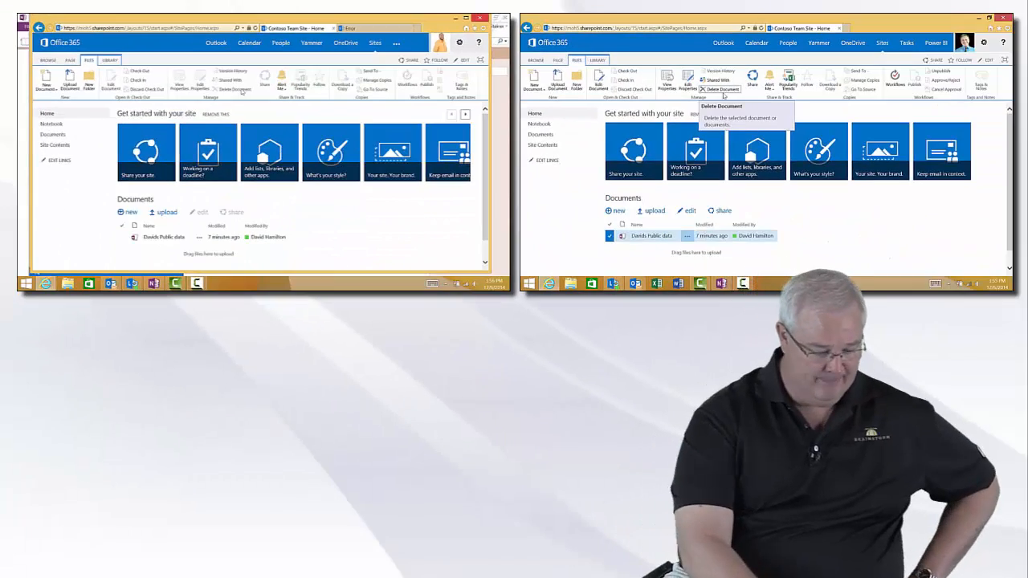
click(722, 91)
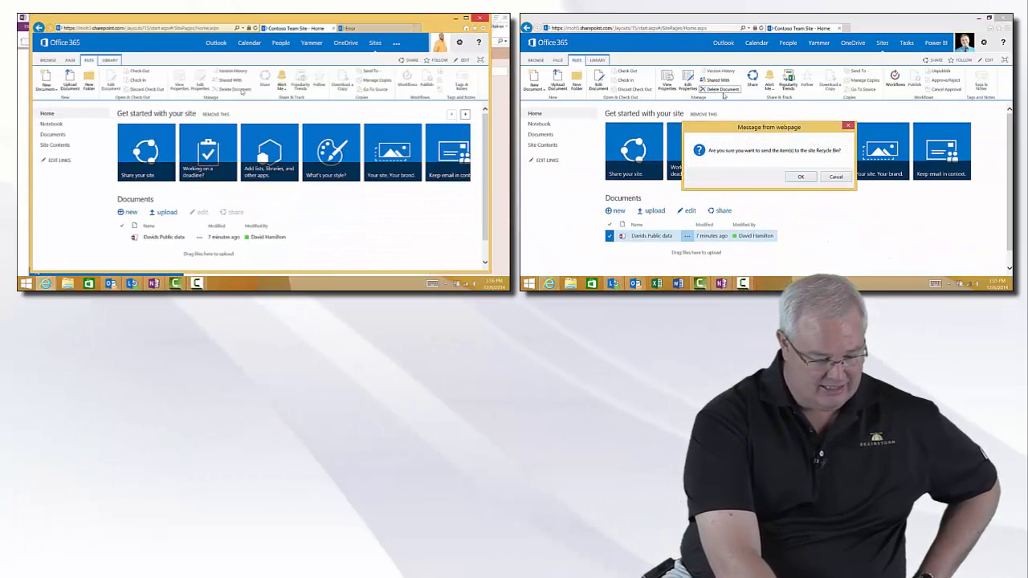
click(801, 177)
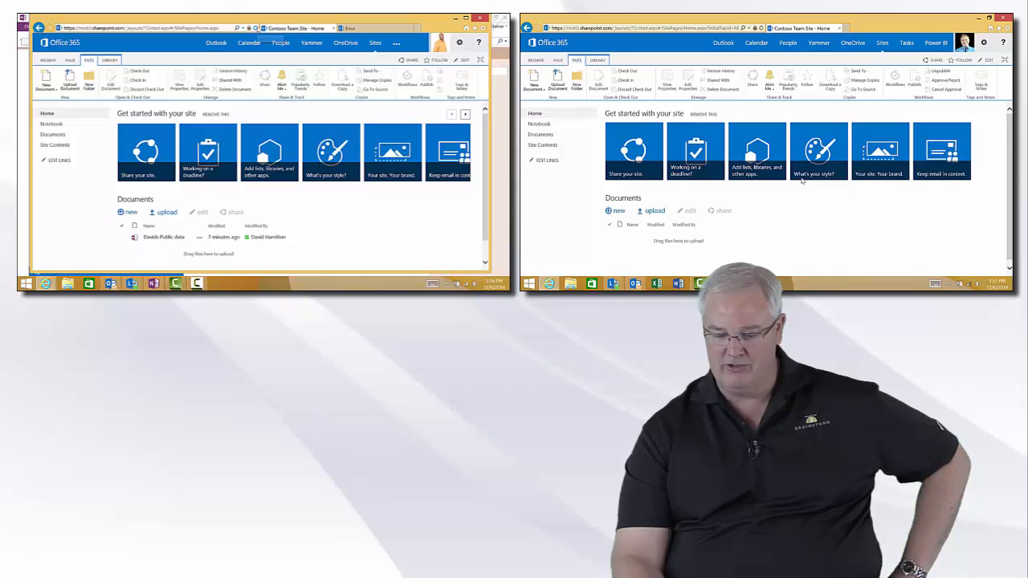
click(256, 28)
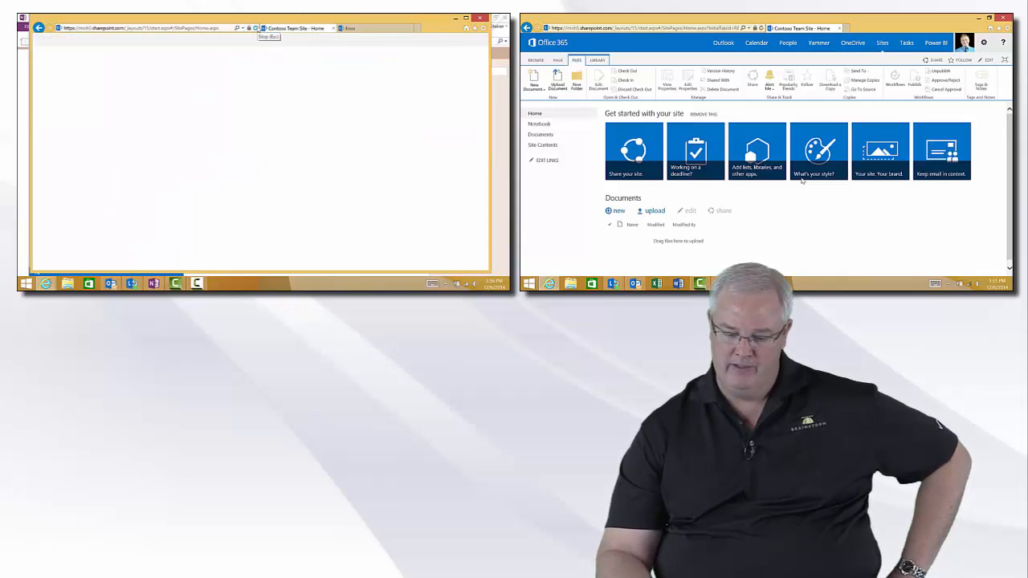